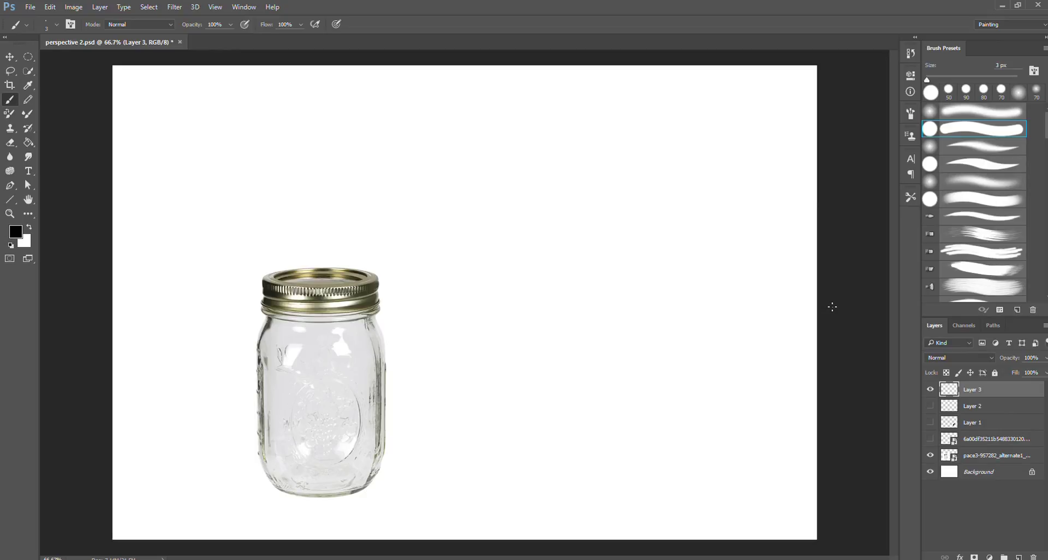
# Step: Sketch box and horizon strokes over the house drawing, then cut the whole canvas clear
pyautogui.moveTo(502, 324)
pyautogui.mouseDown()
pyautogui.moveTo(506, 369)
pyautogui.moveTo(557, 373)
pyautogui.moveTo(553, 319)
pyautogui.moveTo(500, 322)
pyautogui.moveTo(525, 298)
pyautogui.moveTo(555, 298)
pyautogui.moveTo(557, 320)
pyautogui.moveTo(538, 298)
pyautogui.mouseUp()
pyautogui.moveTo(501, 203)
pyautogui.mouseDown()
pyautogui.moveTo(525, 216)
pyautogui.moveTo(544, 205)
pyautogui.moveTo(506, 201)
pyautogui.moveTo(498, 168)
pyautogui.moveTo(544, 204)
pyautogui.mouseUp()
pyautogui.moveTo(533, 259)
pyautogui.mouseDown()
pyautogui.moveTo(459, 261)
pyautogui.moveTo(602, 247)
pyautogui.moveTo(471, 258)
pyautogui.moveTo(555, 253)
pyautogui.moveTo(543, 252)
pyautogui.moveTo(516, 297)
pyautogui.moveTo(535, 248)
pyautogui.moveTo(542, 304)
pyautogui.moveTo(527, 261)
pyautogui.mouseUp()
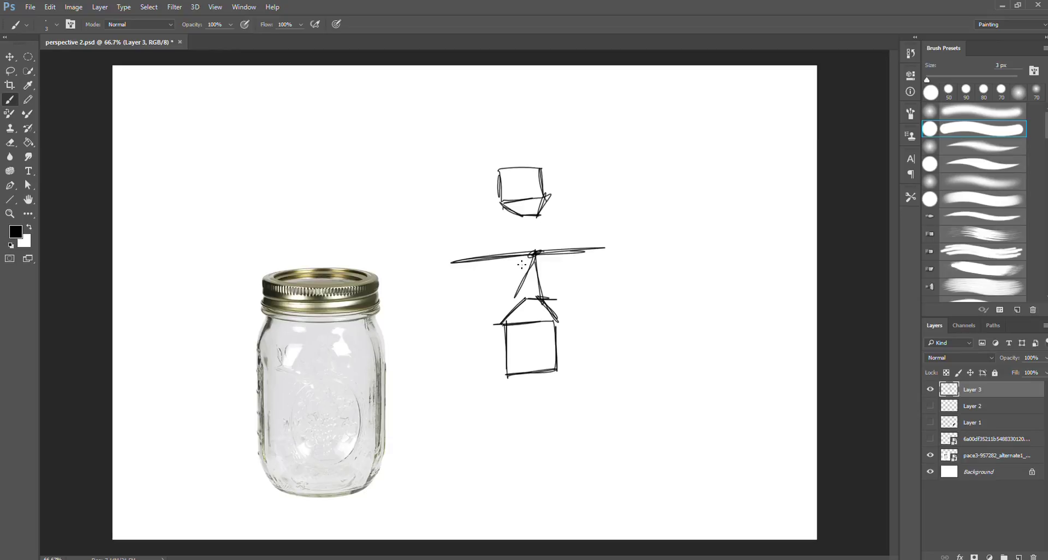
pyautogui.hotkey('ctrl', 'a')
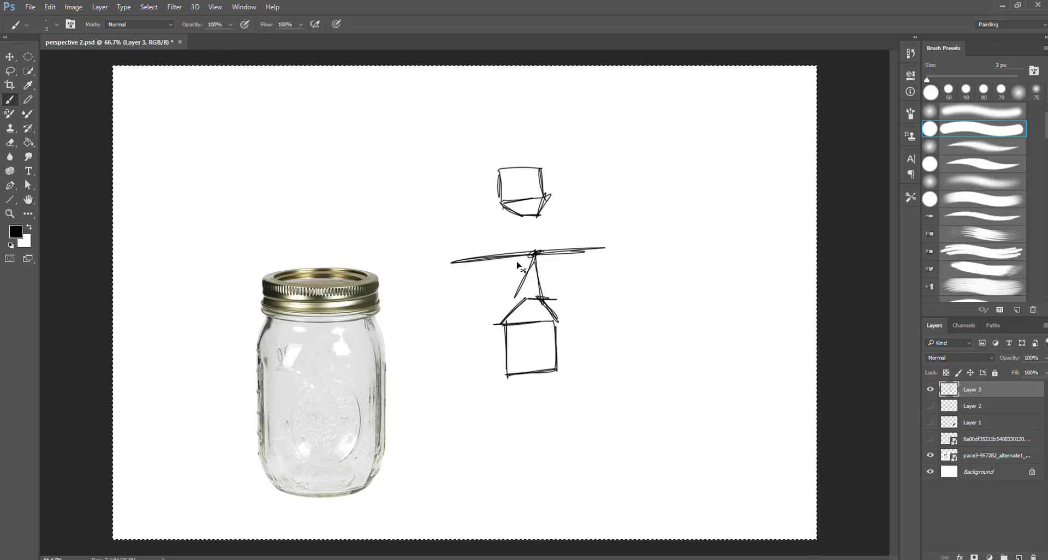
pyautogui.hotkey('ctrl', 'x')
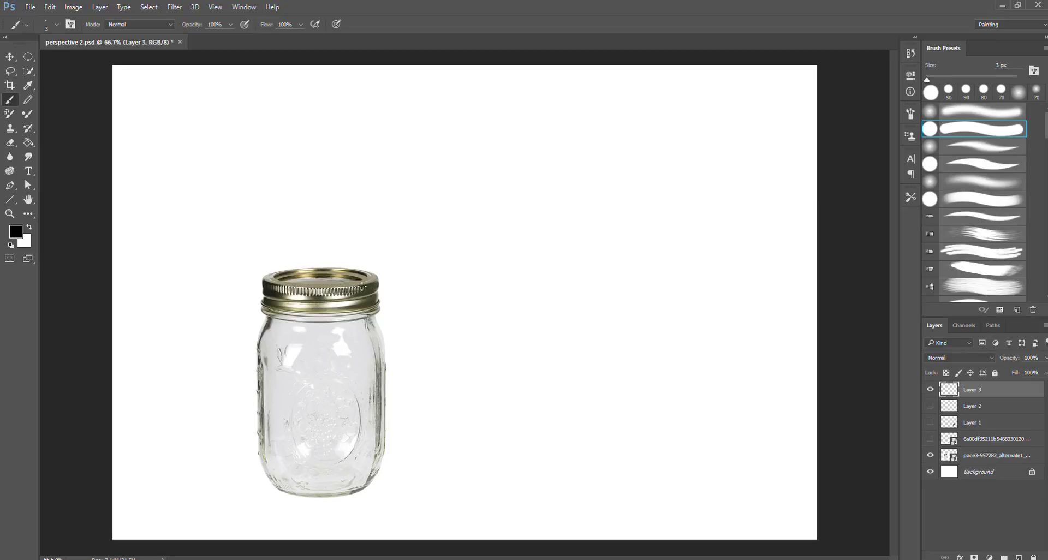
# Step: Try an arrow beside the jar lid, undo it, and show Layer 2's horizon line
pyautogui.moveTo(429, 282)
pyautogui.mouseDown()
pyautogui.moveTo(406, 301)
pyautogui.moveTo(411, 287)
pyautogui.mouseUp()
pyautogui.hotkey('ctrl', 'z')
pyautogui.click(930, 405)
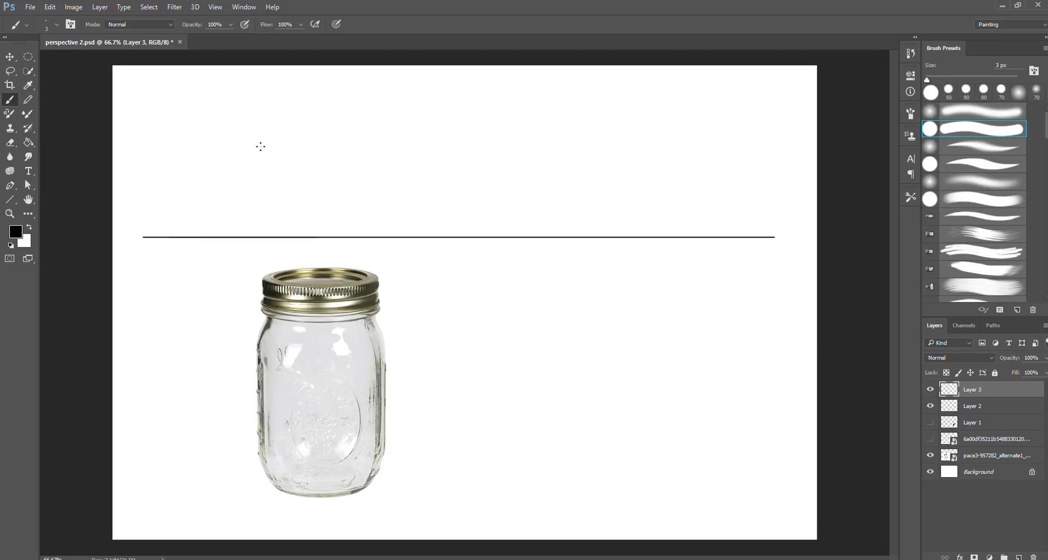
# Step: Sketch freehand circles and a square with both diagonals above the horizon line
pyautogui.moveTo(229, 155)
pyautogui.mouseDown()
pyautogui.moveTo(215, 124)
pyautogui.moveTo(227, 158)
pyautogui.moveTo(265, 129)
pyautogui.moveTo(215, 135)
pyautogui.moveTo(248, 155)
pyautogui.moveTo(255, 125)
pyautogui.mouseUp()
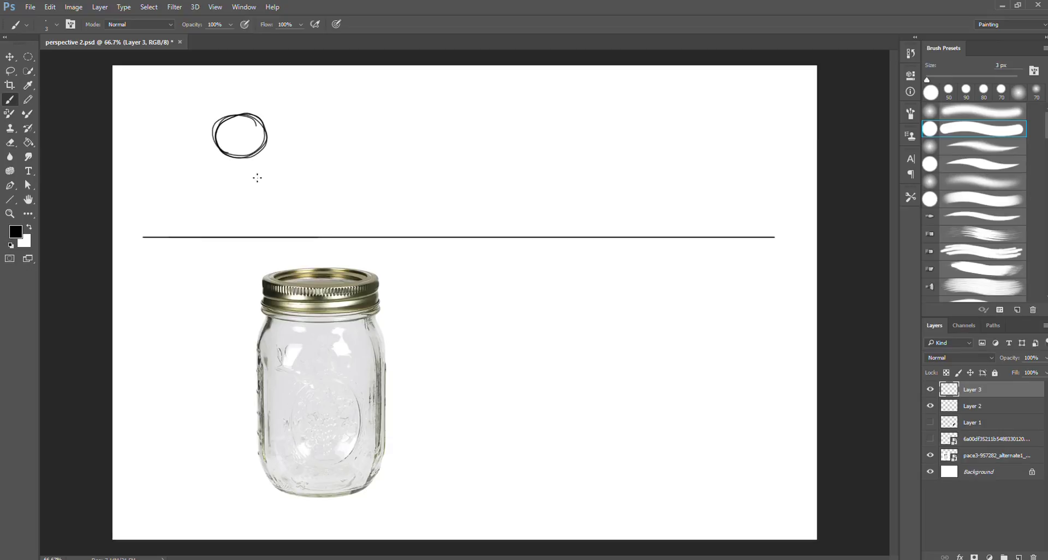
pyautogui.moveTo(295, 115)
pyautogui.mouseDown()
pyautogui.moveTo(295, 156)
pyautogui.moveTo(334, 156)
pyautogui.moveTo(344, 114)
pyautogui.mouseUp()
pyautogui.moveTo(414, 143)
pyautogui.mouseDown()
pyautogui.moveTo(416, 101)
pyautogui.moveTo(385, 128)
pyautogui.moveTo(409, 116)
pyautogui.mouseUp()
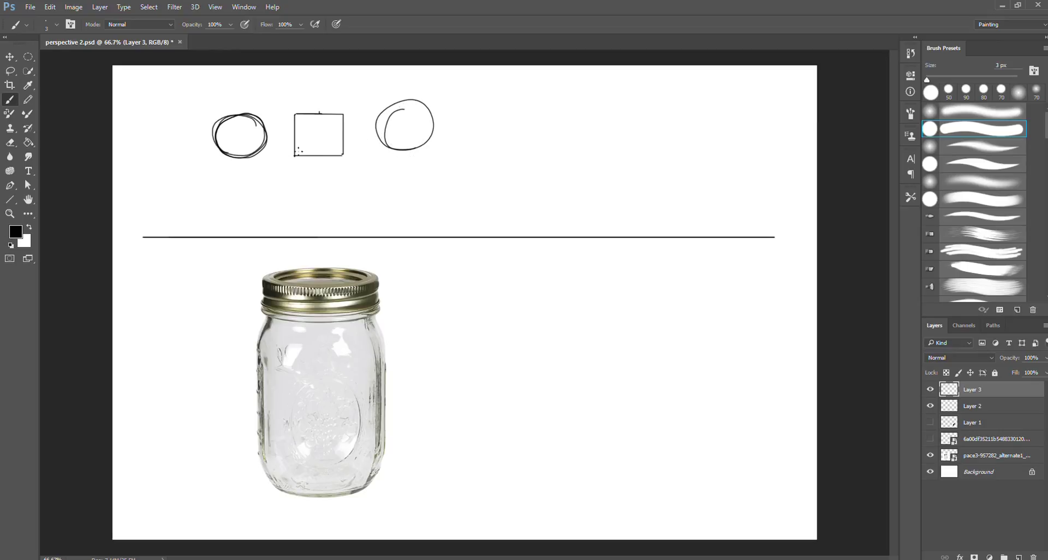
pyautogui.click(296, 155)
pyautogui.keyDown('shift'); pyautogui.click(343, 115); pyautogui.keyUp('shift')
pyautogui.keyDown('shift'); pyautogui.click(294, 115); pyautogui.keyUp('shift')
# Step: Add the square's centre lines, inscribe a circle in it, and sketch a fourth circle
pyautogui.moveTo(319, 111); pyautogui.dragTo(319, 156)
pyautogui.moveTo(342, 134); pyautogui.dragTo(296, 136)
pyautogui.click(319, 113)
pyautogui.click(320, 155)
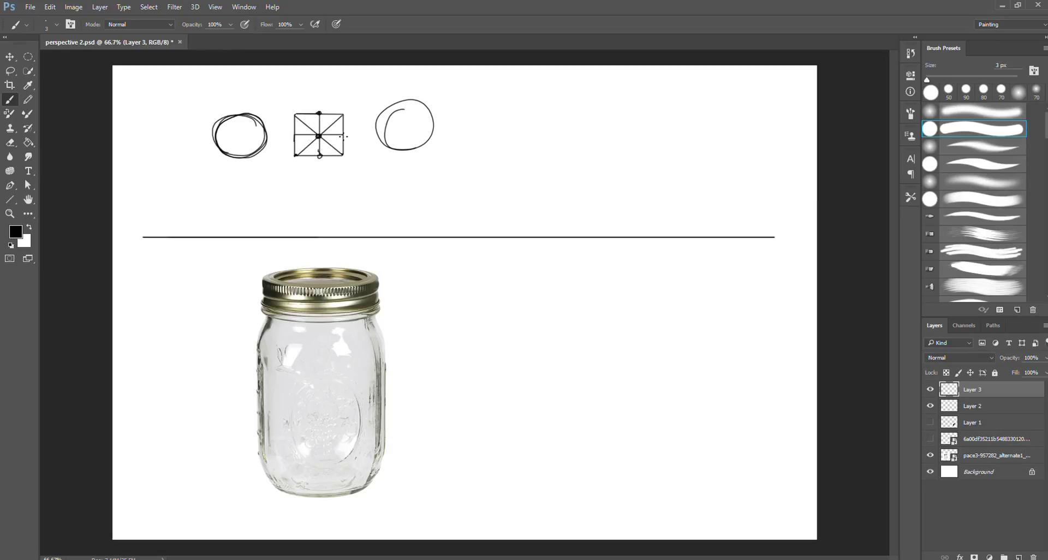
pyautogui.moveTo(296, 135)
pyautogui.mouseDown()
pyautogui.moveTo(315, 110)
pyautogui.moveTo(300, 131)
pyautogui.moveTo(321, 117)
pyautogui.moveTo(304, 117)
pyautogui.moveTo(321, 115)
pyautogui.moveTo(344, 135)
pyautogui.moveTo(320, 121)
pyautogui.moveTo(332, 117)
pyautogui.moveTo(344, 136)
pyautogui.moveTo(320, 156)
pyautogui.moveTo(346, 133)
pyautogui.moveTo(328, 158)
pyautogui.moveTo(311, 155)
pyautogui.moveTo(302, 130)
pyautogui.moveTo(304, 153)
pyautogui.moveTo(317, 151)
pyautogui.moveTo(293, 134)
pyautogui.moveTo(317, 159)
pyautogui.mouseUp()
pyautogui.moveTo(315, 119)
pyautogui.mouseDown()
pyautogui.moveTo(332, 115)
pyautogui.moveTo(342, 134)
pyautogui.mouseUp()
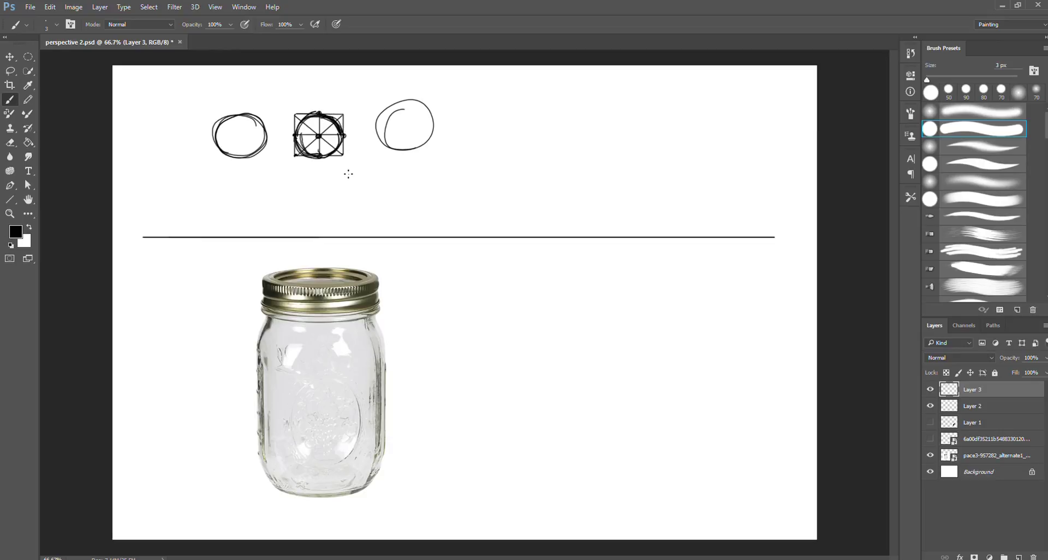
pyautogui.moveTo(475, 143)
pyautogui.mouseDown()
pyautogui.moveTo(506, 138)
pyautogui.moveTo(464, 113)
pyautogui.moveTo(490, 145)
pyautogui.moveTo(475, 114)
pyautogui.moveTo(478, 146)
pyautogui.moveTo(500, 122)
pyautogui.moveTo(697, 128)
pyautogui.moveTo(657, 110)
pyautogui.moveTo(597, 121)
pyautogui.mouseUp()
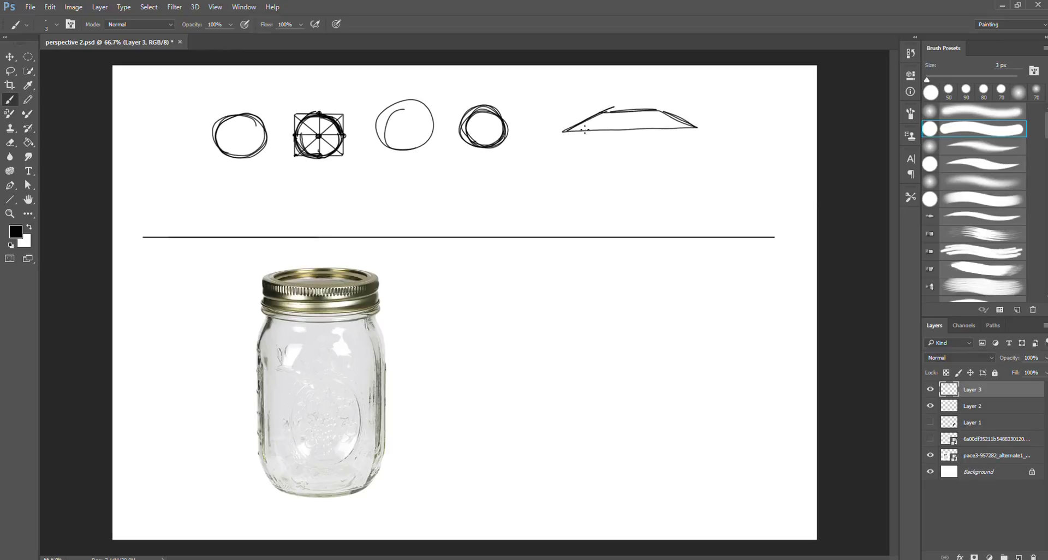
# Step: Draw diagonals and a looped ellipse inside the trapezoid, with a small square below it
pyautogui.keyDown('shift'); pyautogui.click(653, 113); pyautogui.keyUp('shift')
pyautogui.moveTo(603, 115)
pyautogui.mouseDown()
pyautogui.moveTo(694, 126)
pyautogui.moveTo(626, 132)
pyautogui.moveTo(622, 121)
pyautogui.moveTo(659, 118)
pyautogui.moveTo(600, 116)
pyautogui.moveTo(668, 116)
pyautogui.moveTo(617, 115)
pyautogui.mouseUp()
pyautogui.hotkey('ctrl', 'alt', 'z')
pyautogui.hotkey('ctrl', 'alt', 'z')
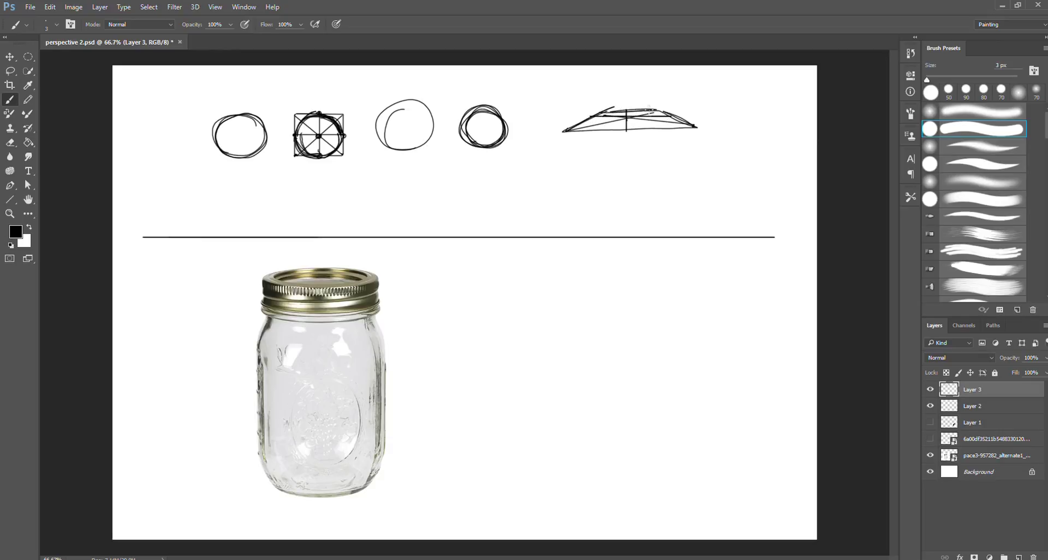
pyautogui.moveTo(632, 114)
pyautogui.mouseDown()
pyautogui.moveTo(601, 119)
pyautogui.moveTo(656, 119)
pyautogui.moveTo(591, 113)
pyautogui.moveTo(614, 126)
pyautogui.moveTo(676, 117)
pyautogui.mouseUp()
pyautogui.moveTo(594, 115)
pyautogui.mouseDown()
pyautogui.moveTo(665, 118)
pyautogui.moveTo(587, 124)
pyautogui.moveTo(672, 118)
pyautogui.moveTo(645, 104)
pyautogui.mouseUp()
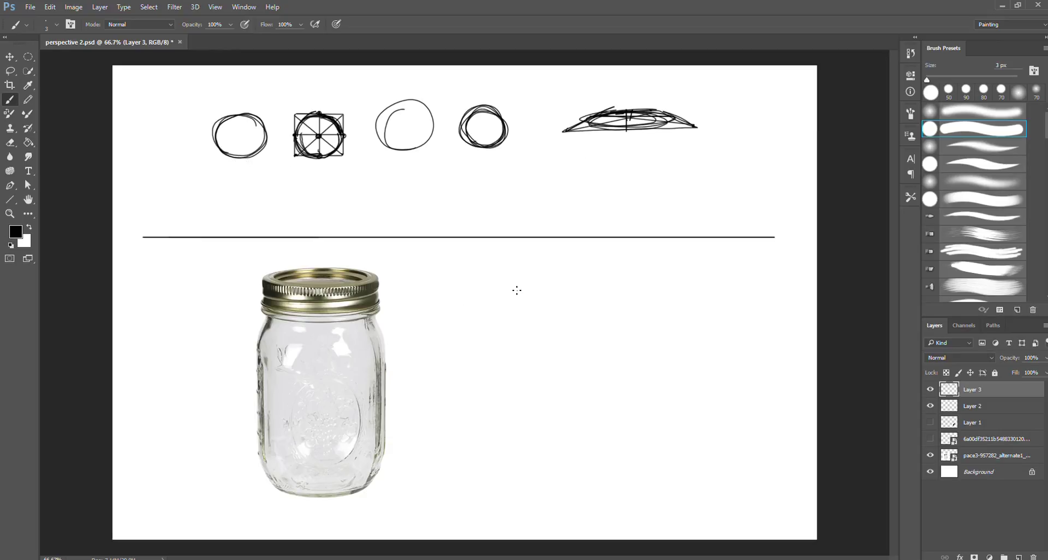
pyautogui.moveTo(629, 163)
pyautogui.mouseDown()
pyautogui.moveTo(630, 190)
pyautogui.moveTo(664, 189)
pyautogui.moveTo(624, 190)
pyautogui.moveTo(657, 187)
pyautogui.moveTo(660, 163)
pyautogui.moveTo(633, 160)
pyautogui.moveTo(662, 162)
pyautogui.moveTo(664, 184)
pyautogui.moveTo(727, 176)
pyautogui.moveTo(678, 173)
pyautogui.moveTo(745, 169)
pyautogui.mouseUp()
# Step: Add 90° quarter-circle and right-angle marks, an arrow and small circles by the fourth circle
pyautogui.moveTo(677, 152)
pyautogui.mouseDown()
pyautogui.moveTo(677, 162)
pyautogui.moveTo(699, 162)
pyautogui.moveTo(685, 155)
pyautogui.moveTo(704, 151)
pyautogui.moveTo(706, 161)
pyautogui.mouseUp()
pyautogui.moveTo(718, 146)
pyautogui.mouseDown()
pyautogui.moveTo(713, 155)
pyautogui.moveTo(719, 145)
pyautogui.mouseUp()
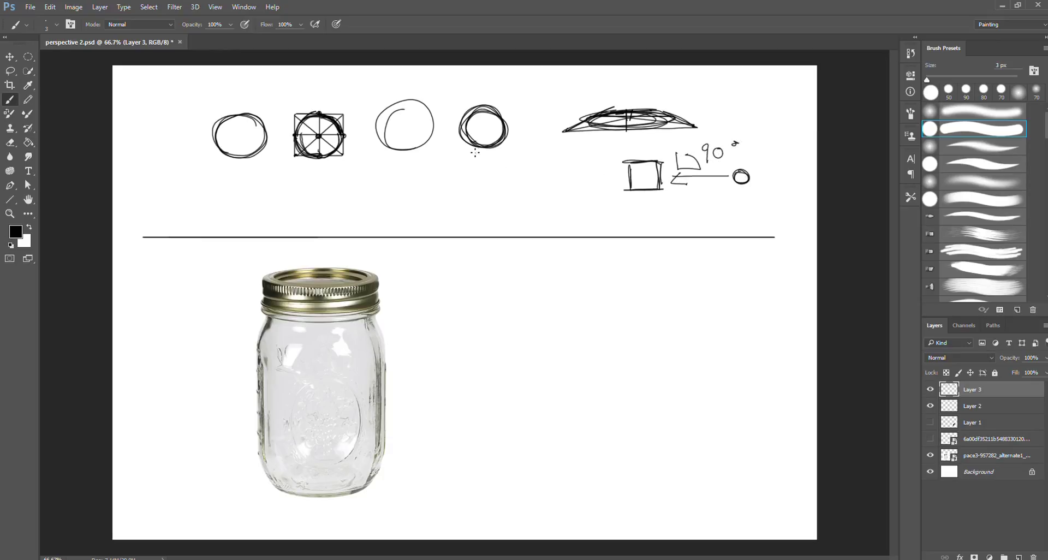
pyautogui.moveTo(485, 165)
pyautogui.mouseDown()
pyautogui.moveTo(484, 184)
pyautogui.moveTo(483, 153)
pyautogui.moveTo(483, 192)
pyautogui.mouseUp()
pyautogui.moveTo(478, 80)
pyautogui.mouseDown()
pyautogui.moveTo(500, 83)
pyautogui.moveTo(476, 93)
pyautogui.mouseUp()
pyautogui.moveTo(493, 158)
pyautogui.mouseDown()
pyautogui.moveTo(493, 175)
pyautogui.moveTo(495, 154)
pyautogui.moveTo(518, 151)
pyautogui.moveTo(508, 179)
pyautogui.moveTo(517, 166)
pyautogui.mouseUp()
pyautogui.moveTo(522, 158); pyautogui.dragTo(524, 162)
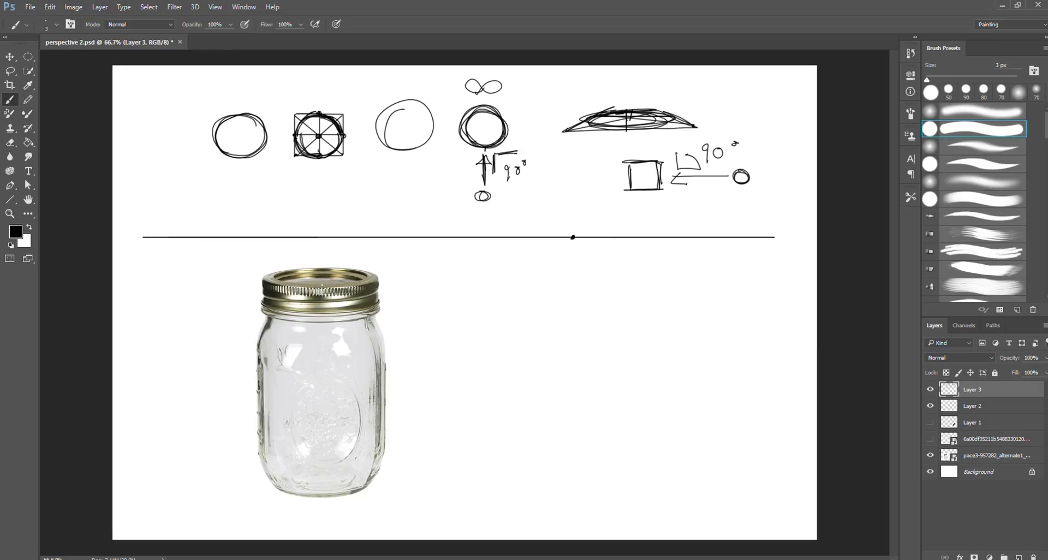
# Step: Draw two horizontal lines from the jar lid and join them to the horizon dot
pyautogui.moveTo(321, 287); pyautogui.dragTo(645, 288)
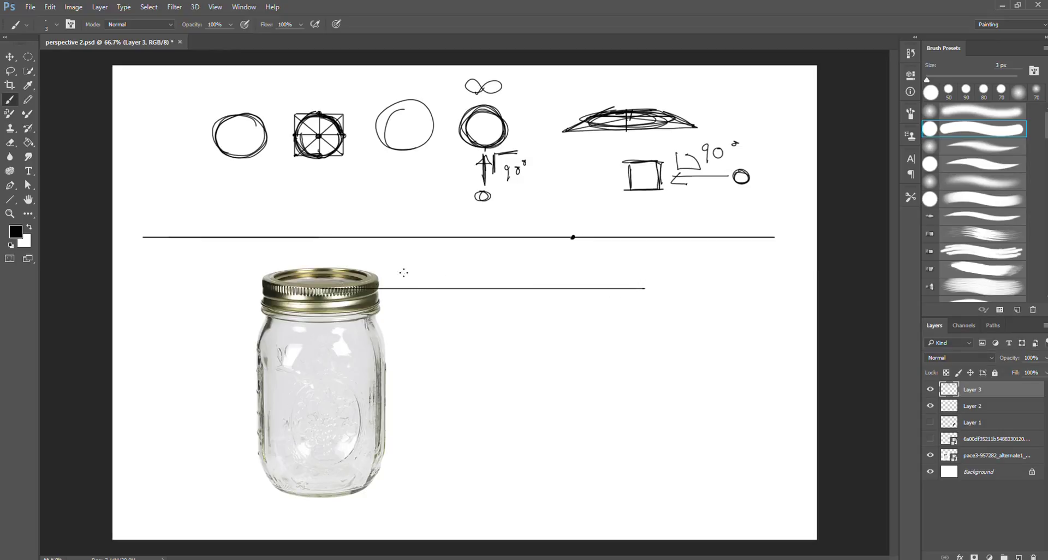
pyautogui.moveTo(325, 266); pyautogui.dragTo(632, 265)
pyautogui.keyDown('shift'); pyautogui.click(509, 288); pyautogui.keyUp('shift')
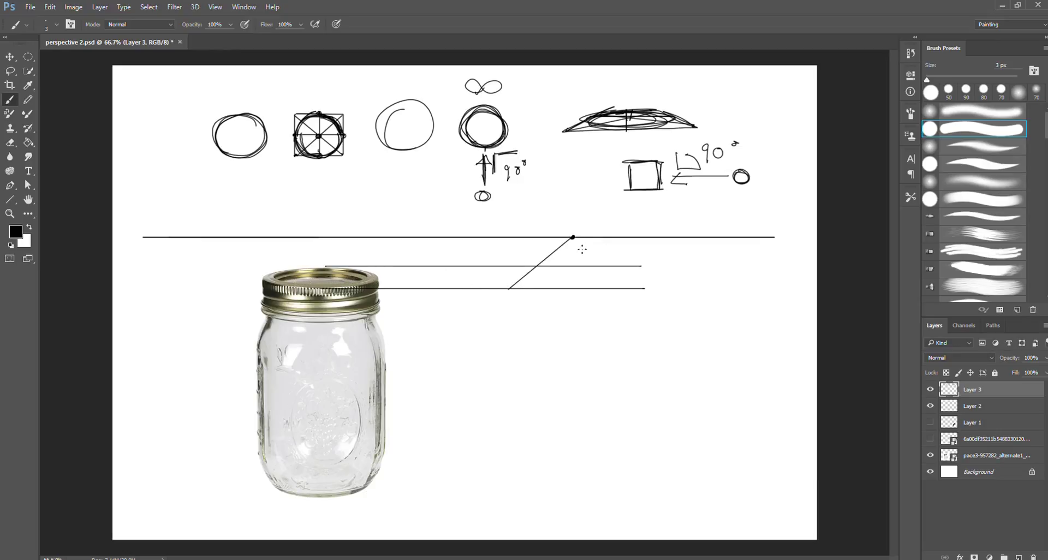
pyautogui.keyDown('shift'); pyautogui.click(664, 291); pyautogui.keyUp('shift')
pyautogui.moveTo(639, 289); pyautogui.dragTo(660, 288)
# Step: Cross the perspective plane with two diagonals marking its centre
pyautogui.keyDown('shift'); pyautogui.click(621, 265); pyautogui.keyUp('shift')
pyautogui.keyDown('shift'); pyautogui.click(537, 268); pyautogui.keyUp('shift')
pyautogui.moveTo(578, 267)
pyautogui.mouseDown()
pyautogui.moveTo(578, 277)
pyautogui.moveTo(565, 273)
pyautogui.moveTo(631, 273)
pyautogui.mouseUp()
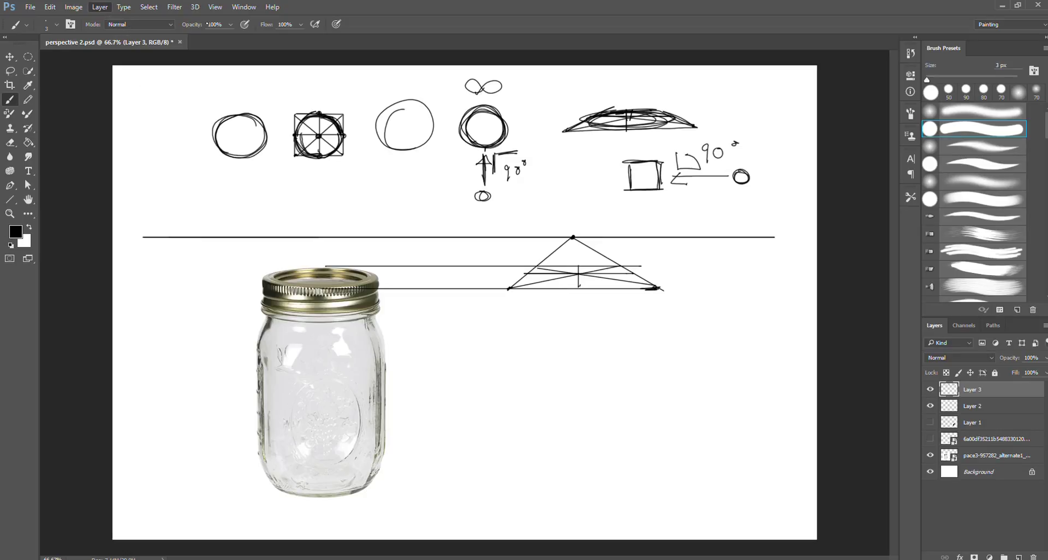
# Step: Create Layer 4 and brush a looped ellipse across the triangle's base
pyautogui.click(410, 107)
pyautogui.press('Return')
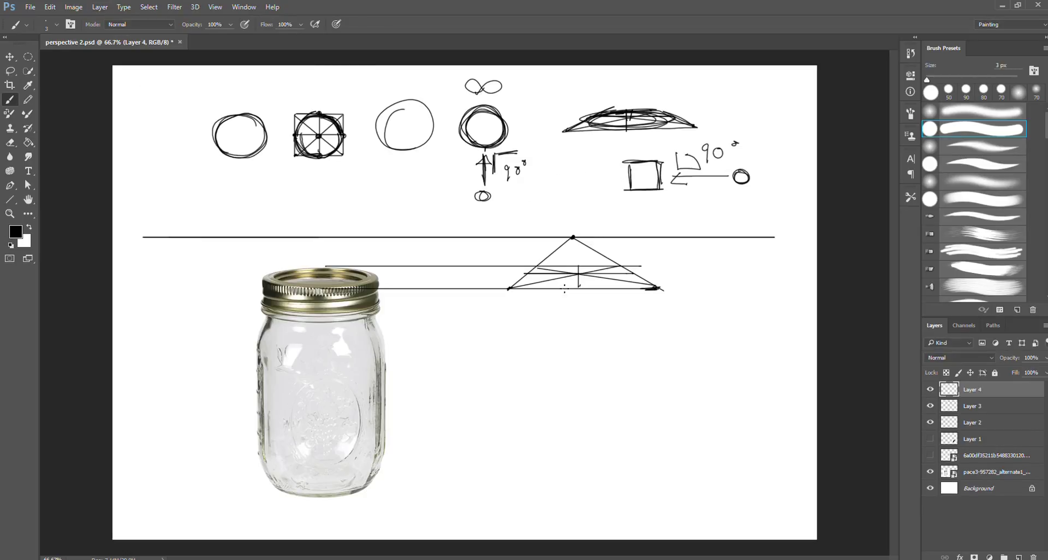
pyautogui.moveTo(580, 289)
pyautogui.mouseDown()
pyautogui.moveTo(527, 277)
pyautogui.moveTo(558, 285)
pyautogui.moveTo(527, 279)
pyautogui.moveTo(584, 268)
pyautogui.moveTo(528, 271)
pyautogui.moveTo(577, 264)
pyautogui.moveTo(632, 275)
pyautogui.moveTo(568, 290)
pyautogui.moveTo(634, 277)
pyautogui.moveTo(559, 289)
pyautogui.moveTo(638, 275)
pyautogui.moveTo(577, 263)
pyautogui.moveTo(631, 267)
pyautogui.moveTo(629, 287)
pyautogui.moveTo(565, 288)
pyautogui.mouseUp()
pyautogui.moveTo(630, 282)
pyautogui.mouseDown()
pyautogui.moveTo(595, 265)
pyautogui.moveTo(541, 268)
pyautogui.moveTo(527, 281)
pyautogui.mouseUp()
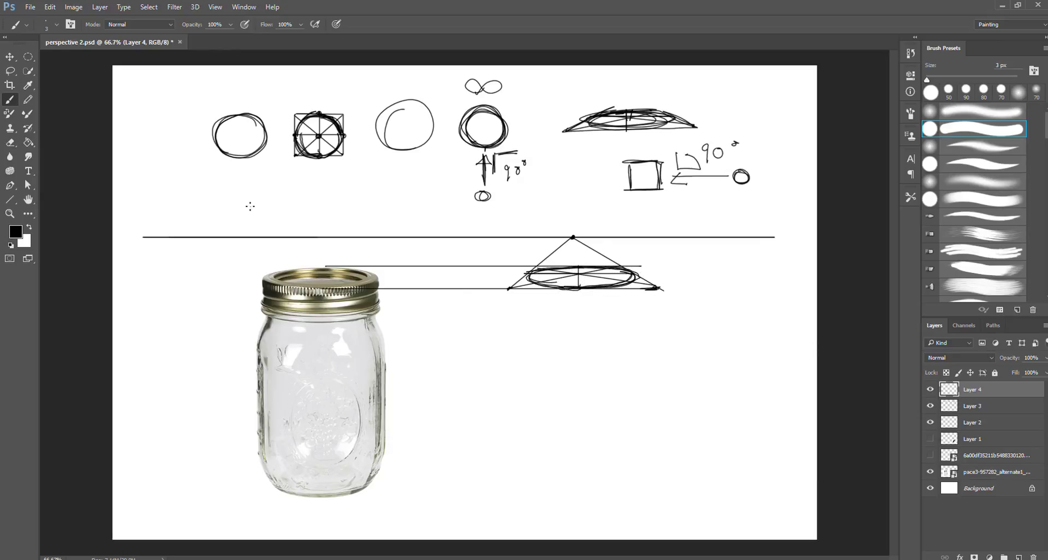
# Step: Move the ellipse onto the jar lid to compare, then back to the triangle
pyautogui.click(10, 56)
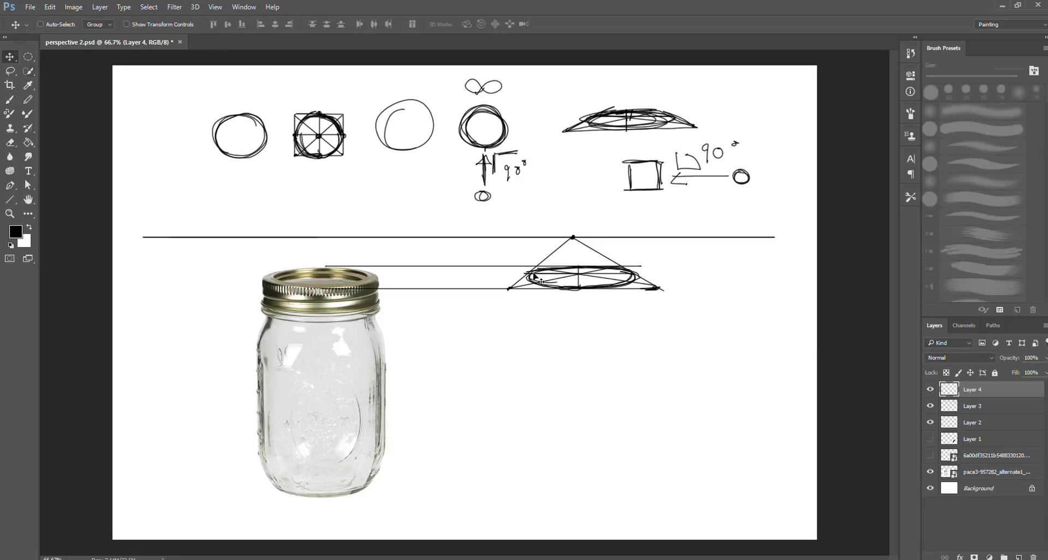
pyautogui.moveTo(595, 293); pyautogui.dragTo(327, 302)
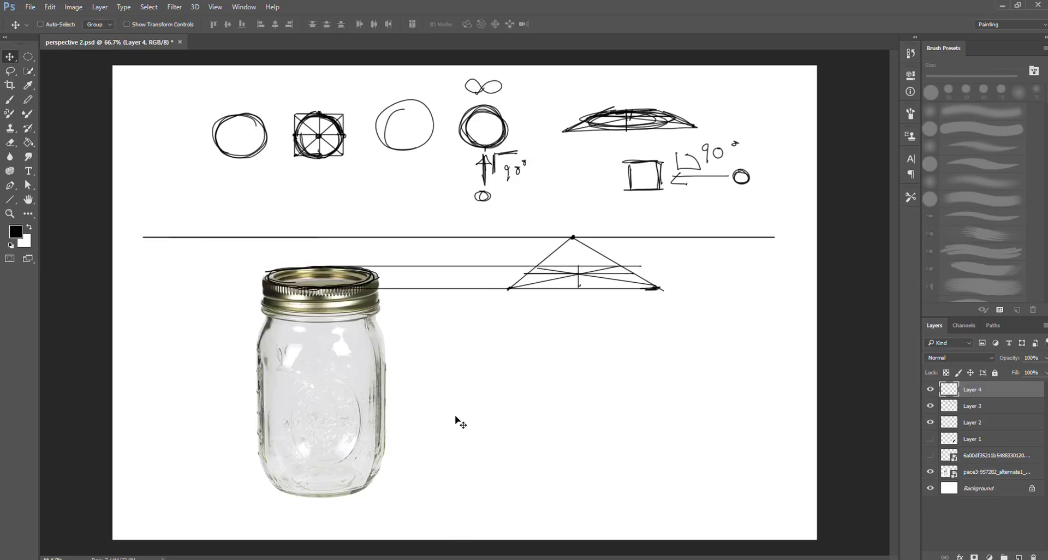
pyautogui.moveTo(323, 299); pyautogui.dragTo(577, 349)
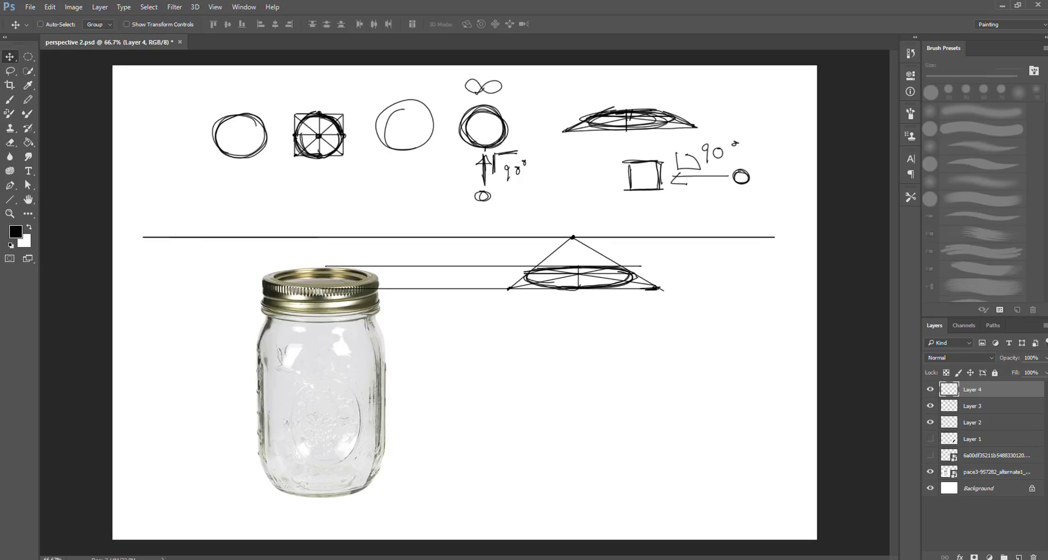
# Step: Hide Layers 3 and 4, add an empty Layer 5, and show the tilted jar photo
pyautogui.click(930, 389)
pyautogui.click(930, 406)
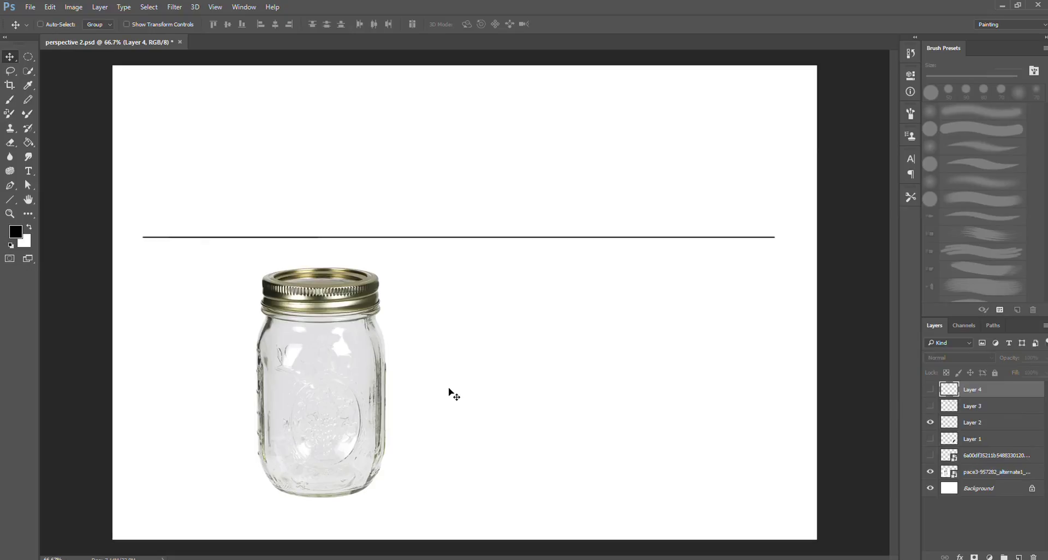
pyautogui.press('ctrl')
pyautogui.hotkey('ctrl', 'shift', 'alt', 'n')
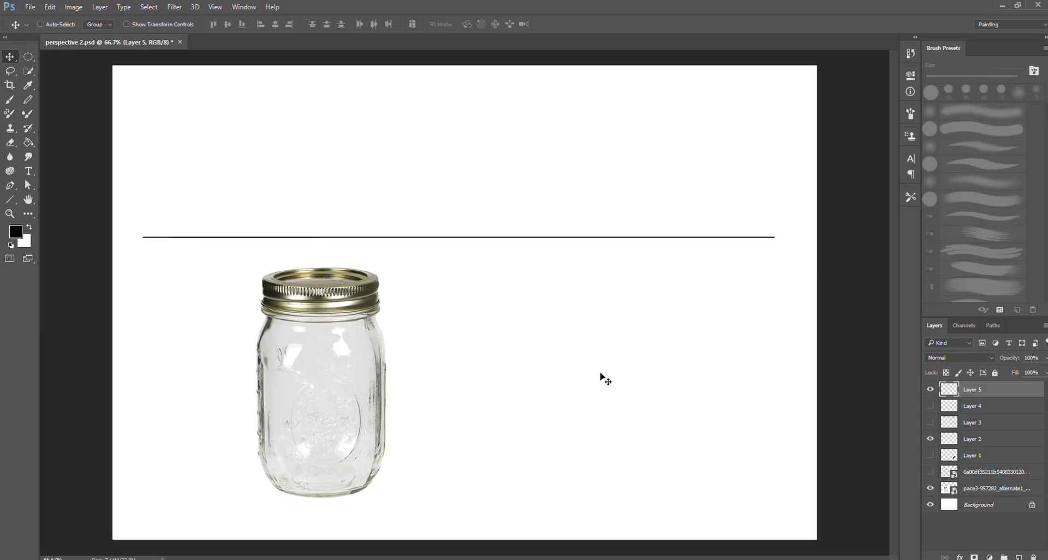
pyautogui.click(929, 472)
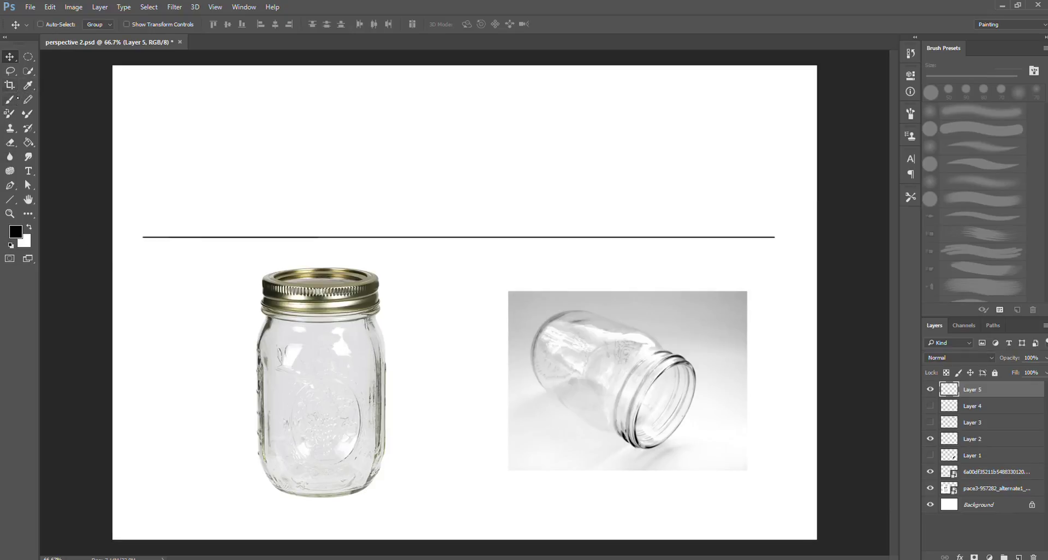
# Step: Brush a trial box with a peaked roof between the two jars
pyautogui.click(10, 100)
pyautogui.moveTo(399, 296)
pyautogui.mouseDown()
pyautogui.moveTo(434, 275)
pyautogui.moveTo(456, 297)
pyautogui.moveTo(474, 297)
pyautogui.moveTo(464, 277)
pyautogui.moveTo(407, 290)
pyautogui.moveTo(402, 445)
pyautogui.mouseUp()
pyautogui.moveTo(488, 299)
pyautogui.mouseDown()
pyautogui.moveTo(491, 461)
pyautogui.moveTo(489, 442)
pyautogui.mouseUp()
pyautogui.hotkey('ctrl', 'z')
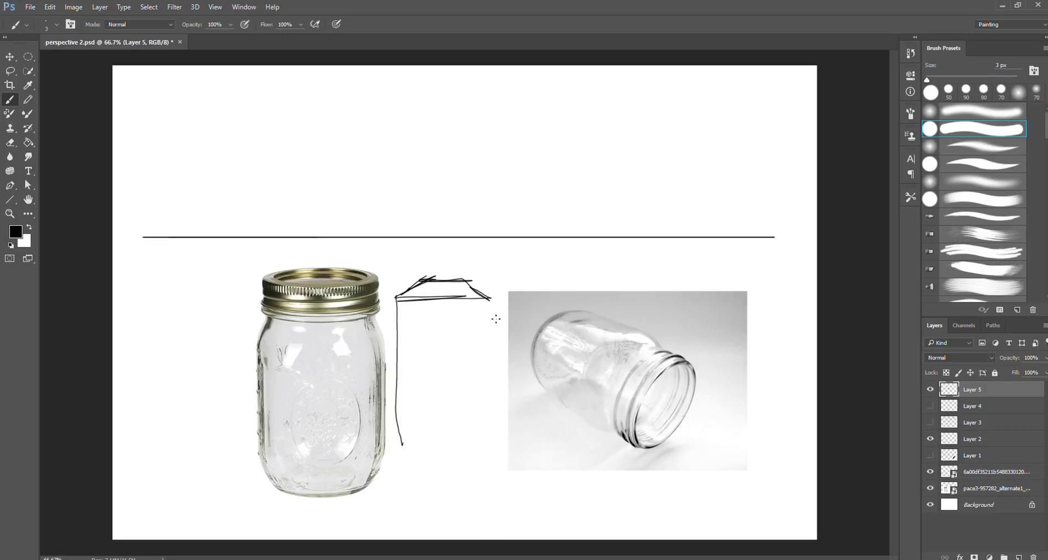
pyautogui.moveTo(487, 299)
pyautogui.mouseDown()
pyautogui.moveTo(486, 459)
pyautogui.moveTo(403, 458)
pyautogui.mouseUp()
pyautogui.moveTo(395, 299)
pyautogui.mouseDown()
pyautogui.moveTo(443, 260)
pyautogui.moveTo(479, 302)
pyautogui.moveTo(439, 253)
pyautogui.mouseUp()
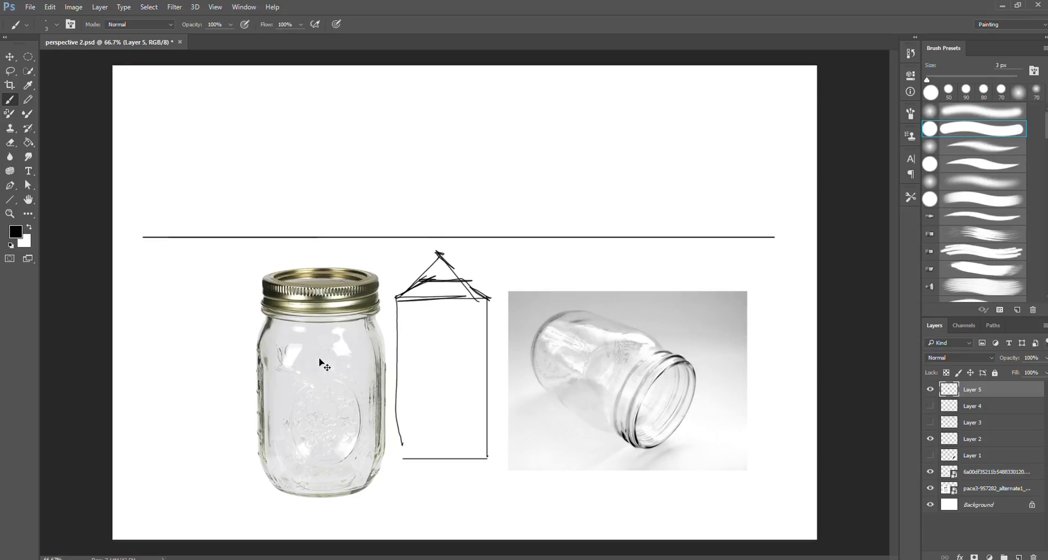
# Step: Clear the box and roof strokes from the layer
pyautogui.hotkey('ctrl', 'a')
pyautogui.press('Delete')
pyautogui.hotkey('ctrl', 'd')
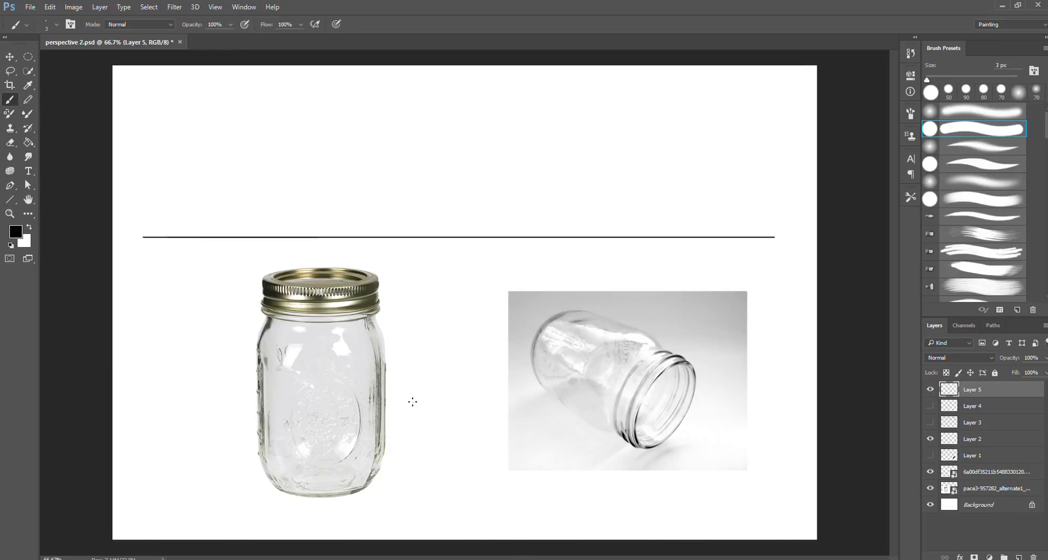
# Step: Draw a box's near vertical edge and run its top and bottom to a right horizon point
pyautogui.moveTo(443, 384); pyautogui.dragTo(446, 442)
pyautogui.keyDown('shift'); pyautogui.click(585, 343); pyautogui.keyUp('shift')
pyautogui.keyDown('shift'); pyautogui.click(727, 242); pyautogui.keyUp('shift')
pyautogui.click(441, 354)
pyautogui.keyDown('shift'); pyautogui.click(728, 233); pyautogui.keyUp('shift')
# Step: Add the far edge, lines to a left horizon point, another vertical edge, and an ellipse
pyautogui.moveTo(510, 325)
pyautogui.mouseDown()
pyautogui.moveTo(515, 380)
pyautogui.moveTo(510, 328)
pyautogui.mouseUp()
pyautogui.keyDown('shift'); pyautogui.click(368, 236); pyautogui.keyUp('shift')
pyautogui.keyDown('shift'); pyautogui.click(348, 235); pyautogui.keyUp('shift')
pyautogui.click(442, 434)
pyautogui.keyDown('shift'); pyautogui.click(336, 243); pyautogui.keyUp('shift')
pyautogui.moveTo(397, 346)
pyautogui.mouseDown()
pyautogui.moveTo(389, 299)
pyautogui.moveTo(443, 290)
pyautogui.mouseUp()
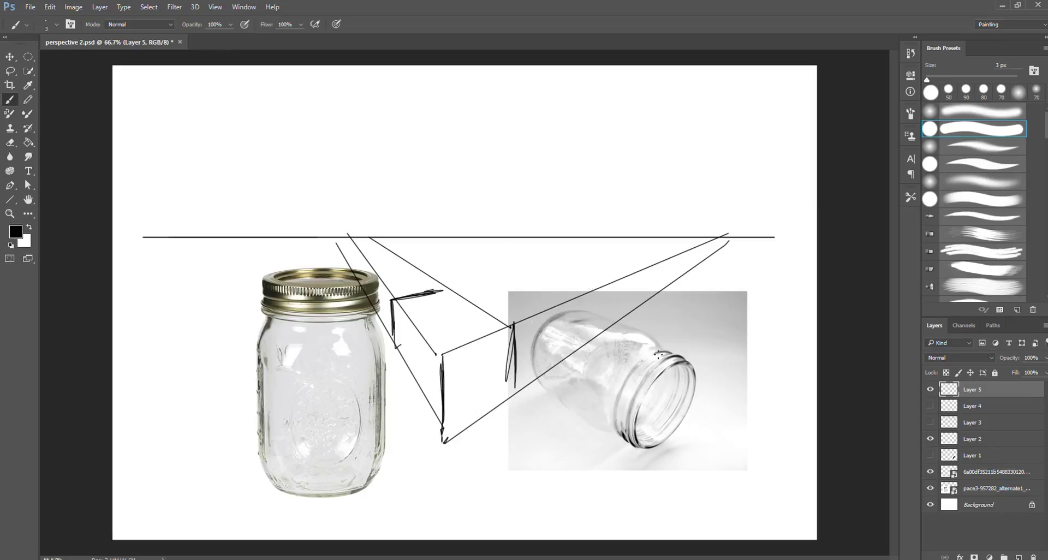
pyautogui.moveTo(487, 409)
pyautogui.mouseDown()
pyautogui.moveTo(449, 399)
pyautogui.moveTo(467, 361)
pyautogui.moveTo(506, 367)
pyautogui.moveTo(462, 420)
pyautogui.moveTo(453, 351)
pyautogui.moveTo(505, 358)
pyautogui.moveTo(460, 408)
pyautogui.moveTo(466, 345)
pyautogui.moveTo(511, 383)
pyautogui.moveTo(459, 404)
pyautogui.moveTo(499, 344)
pyautogui.moveTo(485, 418)
pyautogui.moveTo(466, 352)
pyautogui.moveTo(472, 345)
pyautogui.moveTo(475, 406)
pyautogui.mouseUp()
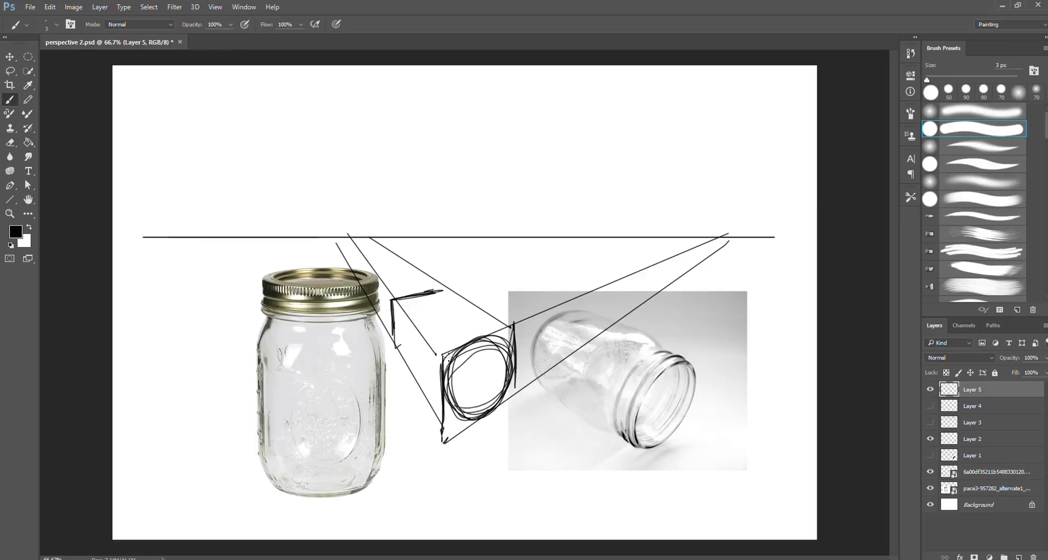
# Step: Cut all the perspective strokes and hide the upright jar photo
pyautogui.hotkey('ctrl', 'a')
pyautogui.hotkey('ctrl', 'x')
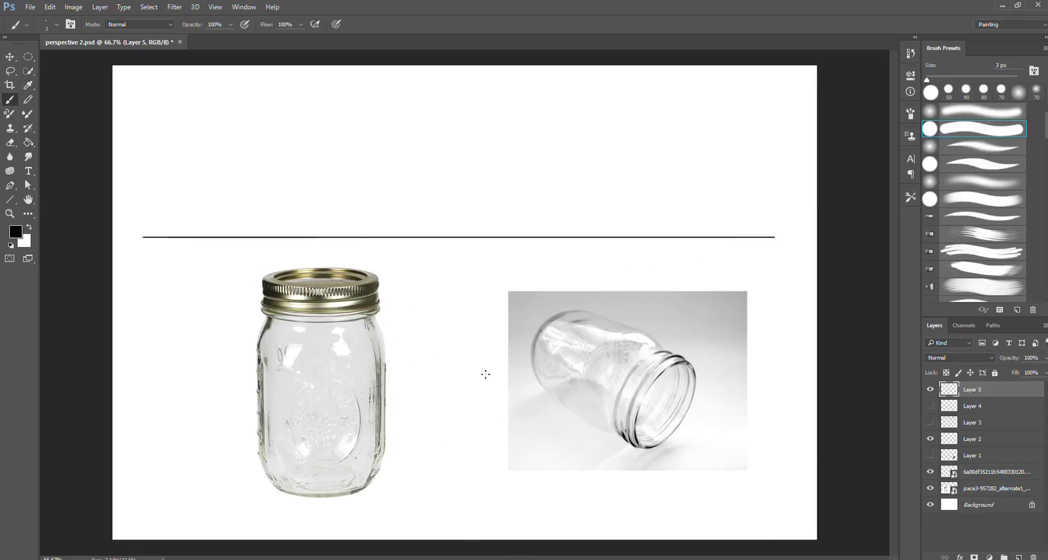
pyautogui.click(930, 486)
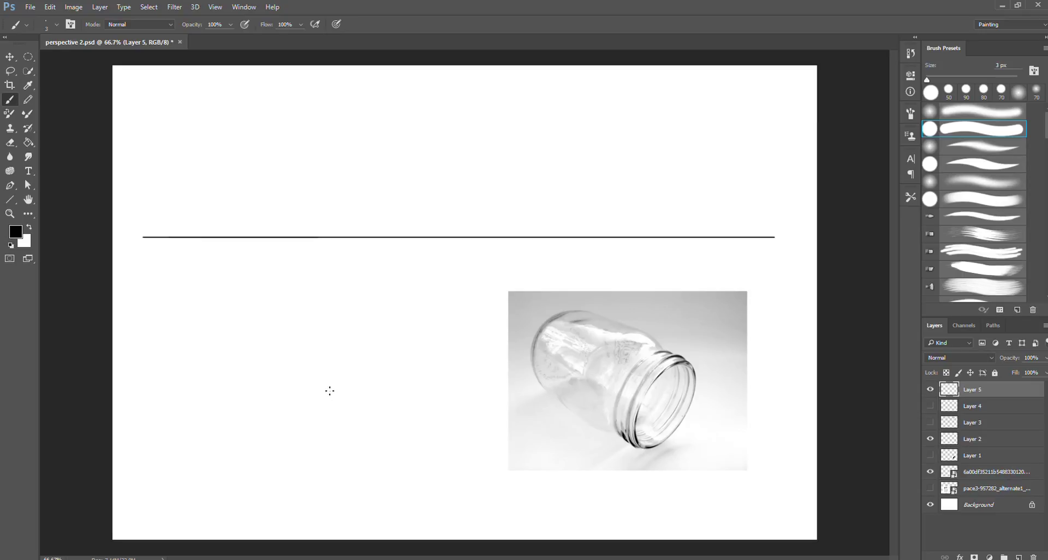
# Step: Sketch box edges converging on a vanishing point circled on the horizon
pyautogui.moveTo(251, 372); pyautogui.dragTo(253, 445)
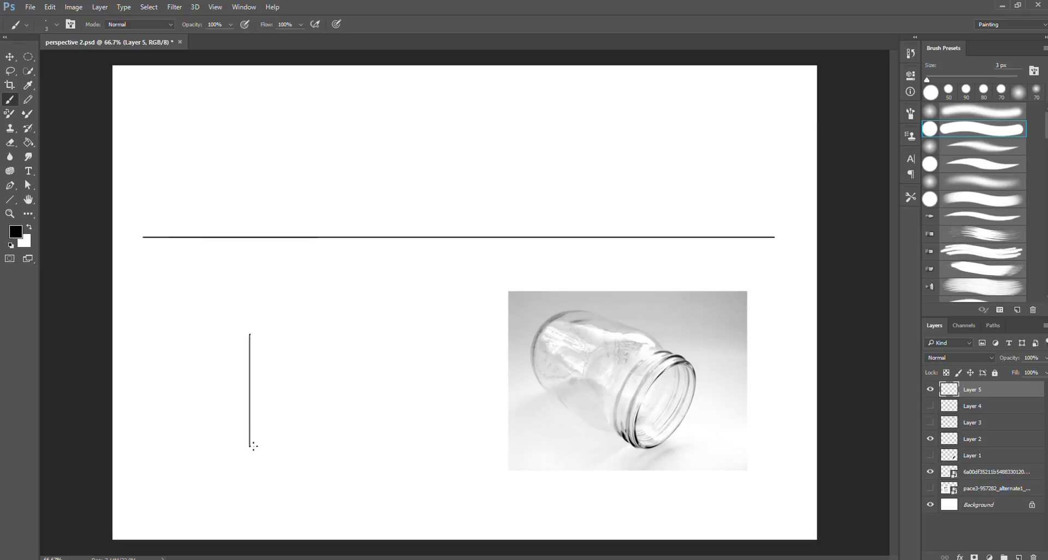
pyautogui.keyDown('shift'); pyautogui.click(725, 237); pyautogui.keyUp('shift')
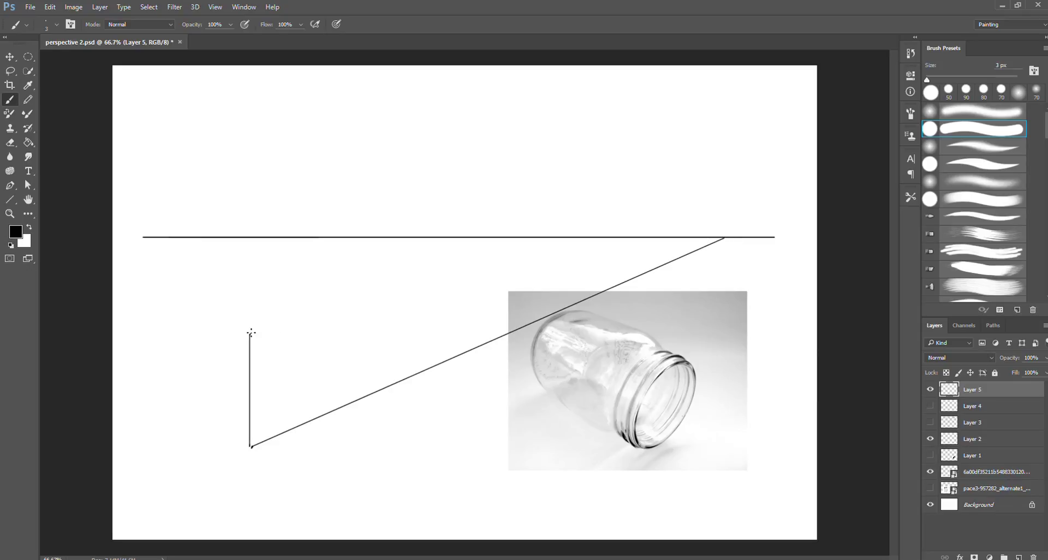
pyautogui.keyDown('shift'); pyautogui.click(723, 237); pyautogui.keyUp('shift')
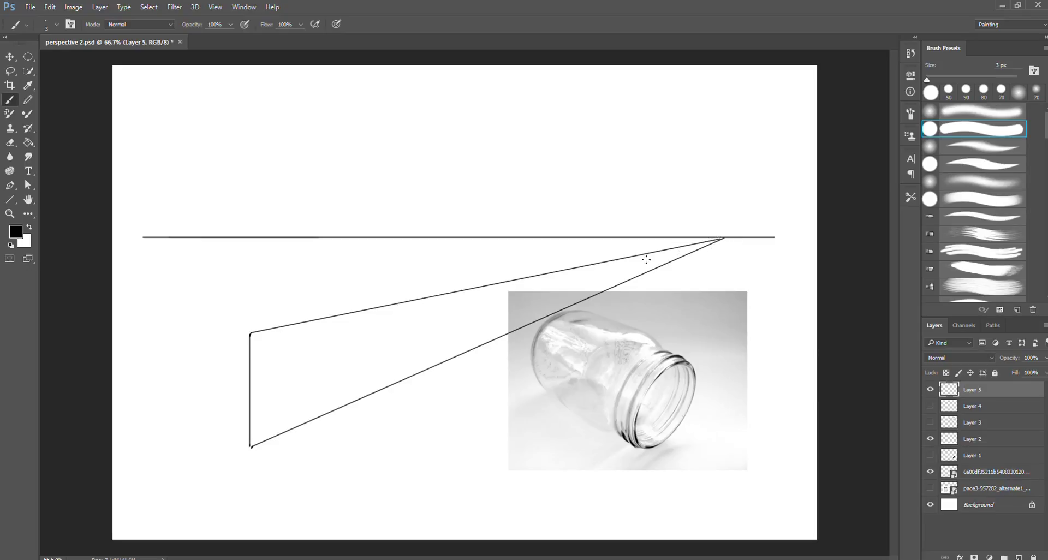
pyautogui.moveTo(329, 402); pyautogui.dragTo(329, 407)
pyautogui.moveTo(722, 232); pyautogui.dragTo(722, 233)
# Step: Trace the jar mouth on the tilted photo, then delete all strokes on Layer 5
pyautogui.moveTo(630, 399)
pyautogui.mouseDown()
pyautogui.moveTo(638, 453)
pyautogui.moveTo(690, 421)
pyautogui.moveTo(667, 438)
pyautogui.moveTo(701, 351)
pyautogui.moveTo(633, 382)
pyautogui.moveTo(686, 353)
pyautogui.mouseUp()
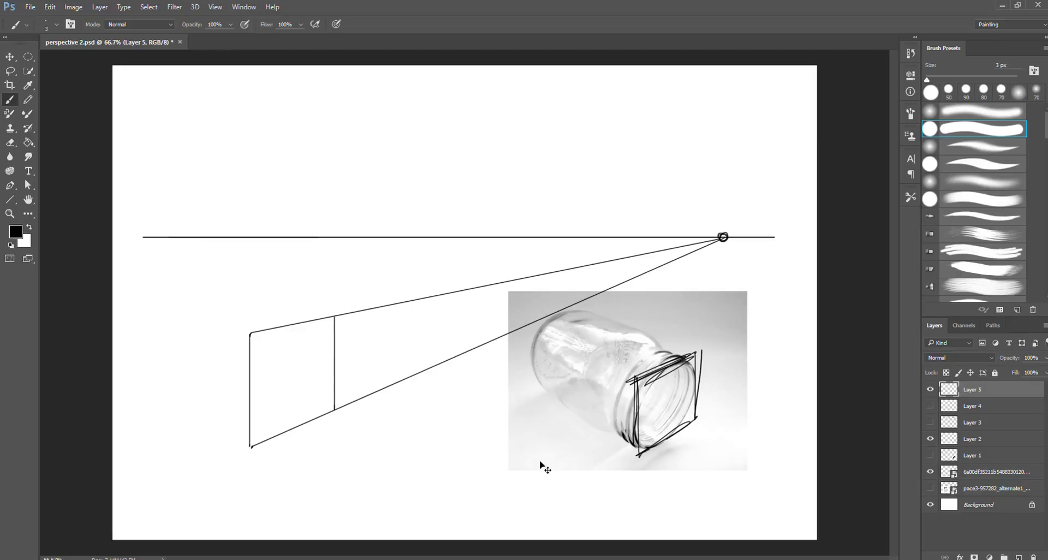
pyautogui.hotkey('ctrl', 'a')
pyautogui.press('Delete')
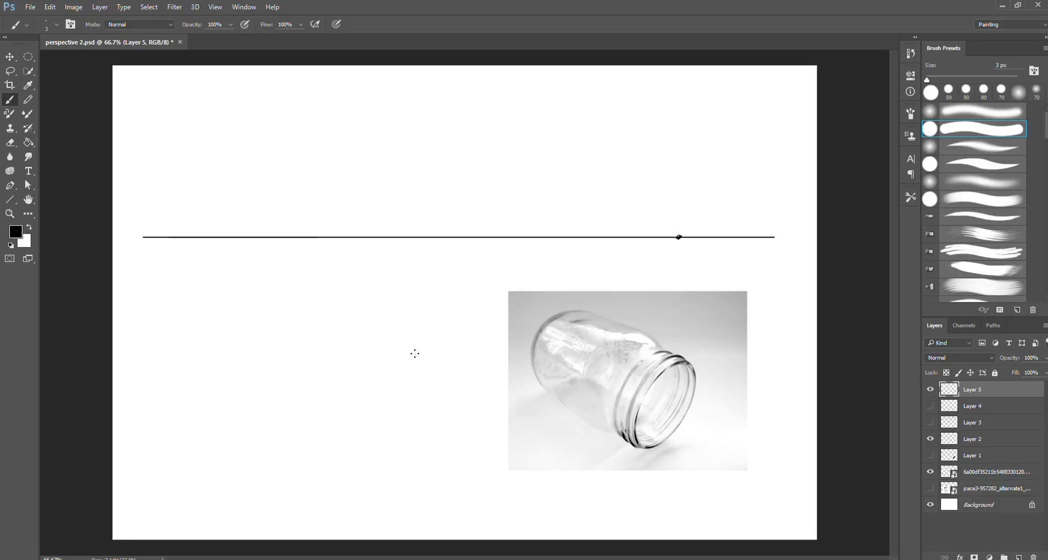
# Step: Draw the perspective square's converging edges and vertical sides from the horizon dot
pyautogui.keyDown('shift'); pyautogui.click(256, 460); pyautogui.keyUp('shift')
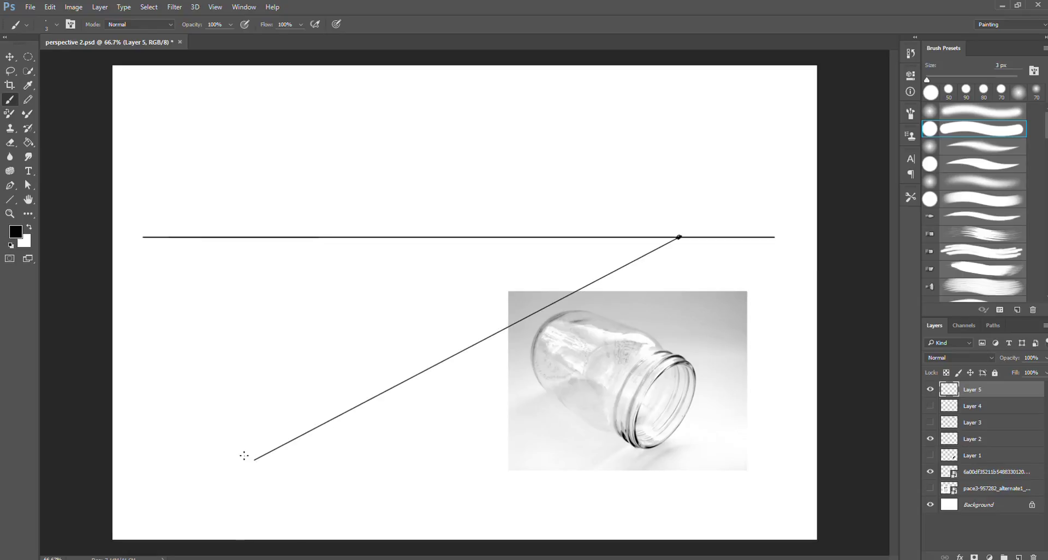
pyautogui.moveTo(255, 459); pyautogui.dragTo(255, 377)
pyautogui.keyDown('shift'); pyautogui.click(678, 237); pyautogui.keyUp('shift')
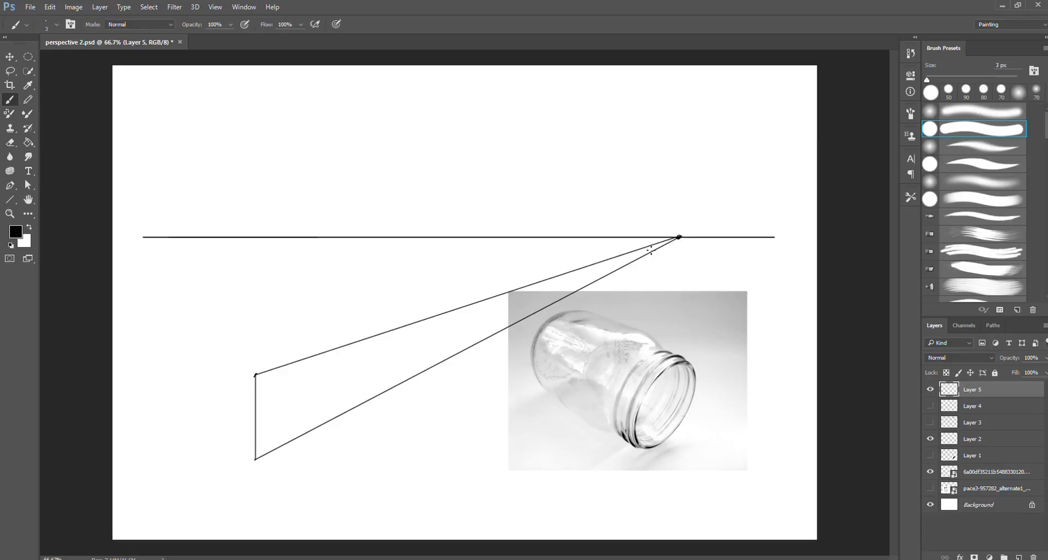
pyautogui.keyDown('shift'); pyautogui.click(321, 422); pyautogui.keyUp('shift')
pyautogui.moveTo(321, 422); pyautogui.dragTo(321, 353)
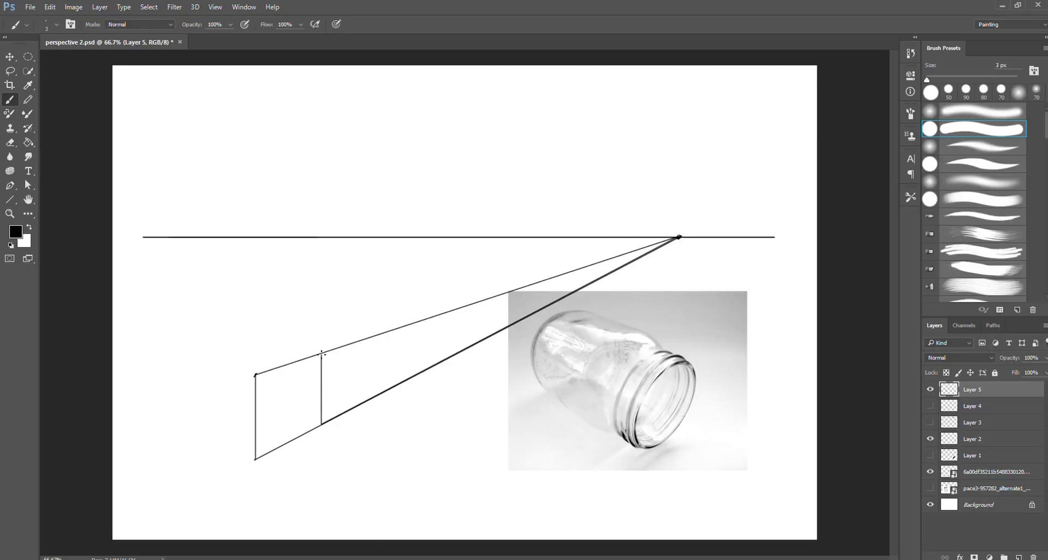
pyautogui.moveTo(641, 401)
pyautogui.mouseDown()
pyautogui.moveTo(638, 452)
pyautogui.moveTo(677, 441)
pyautogui.moveTo(639, 454)
pyautogui.moveTo(699, 415)
pyautogui.moveTo(695, 347)
pyautogui.moveTo(643, 378)
pyautogui.moveTo(697, 353)
pyautogui.moveTo(696, 422)
pyautogui.moveTo(652, 441)
pyautogui.moveTo(638, 464)
pyautogui.moveTo(637, 379)
pyautogui.moveTo(633, 462)
pyautogui.moveTo(683, 432)
pyautogui.moveTo(694, 398)
pyautogui.mouseUp()
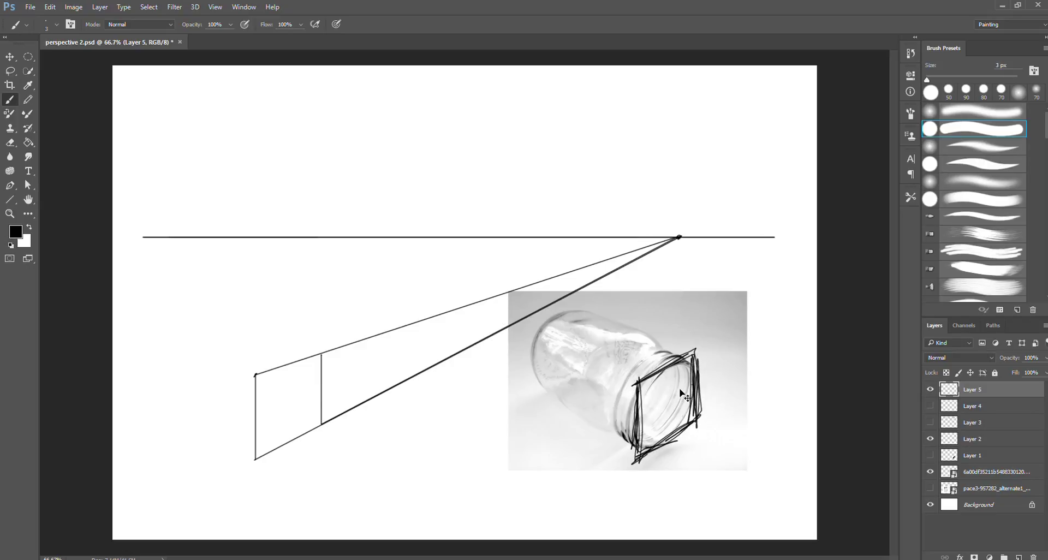
pyautogui.hotkey('ctrl', 'alt', 'z')
pyautogui.hotkey('ctrl', 'alt', 'z')
pyautogui.hotkey('ctrl', 'alt', 'z')
pyautogui.hotkey('ctrl', 'alt', 'z')
pyautogui.hotkey('ctrl', 'alt', 'z')
pyautogui.hotkey('ctrl', 'alt', 'z')
pyautogui.hotkey('ctrl', 'alt', 'z')
pyautogui.hotkey('ctrl', 'alt', 'z')
pyautogui.hotkey('ctrl', 'alt', 'z')
pyautogui.hotkey('ctrl', 'alt', 'z')
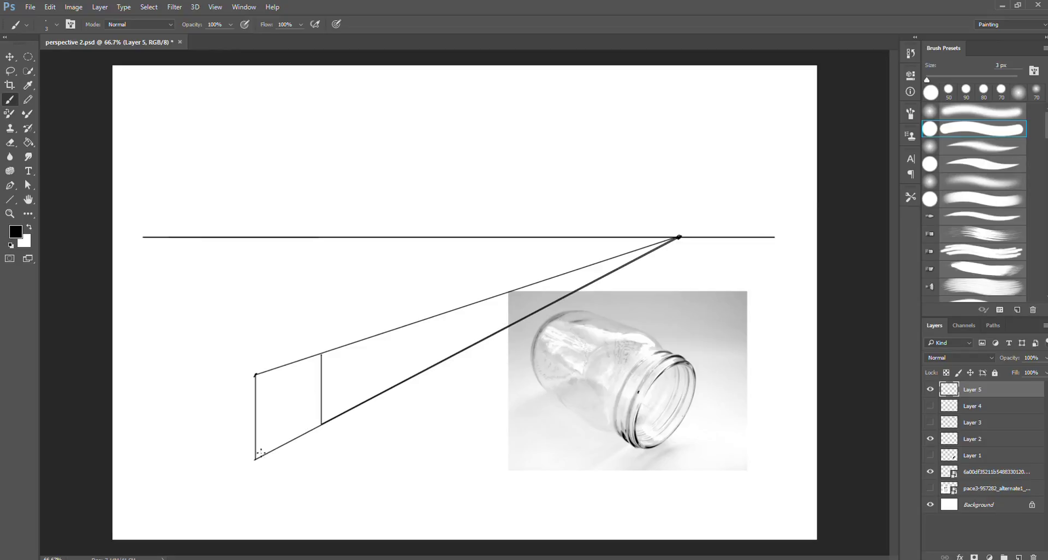
# Step: Add crossed diagonals and a vertical centre line through the square
pyautogui.keyDown('shift'); pyautogui.click(321, 355); pyautogui.keyUp('shift')
pyautogui.click(256, 375)
pyautogui.keyDown('shift'); pyautogui.click(321, 424); pyautogui.keyUp('shift')
pyautogui.moveTo(291, 402); pyautogui.dragTo(291, 368)
pyautogui.keyDown('shift'); pyautogui.click(291, 437); pyautogui.keyUp('shift')
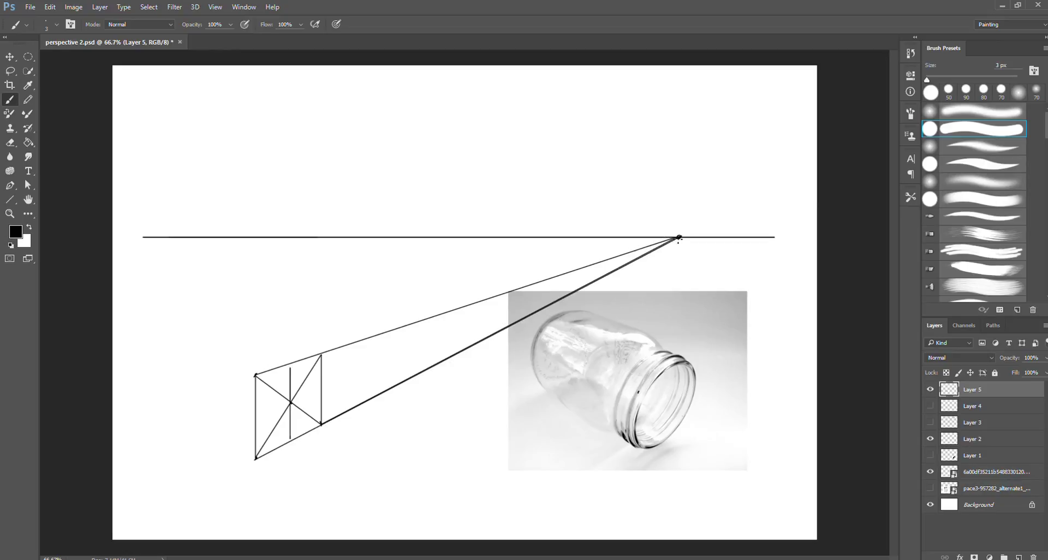
# Step: Draw a centre line to the vanishing point, then brush an ellipse inside the square on new Layer 6
pyautogui.keyDown('shift'); pyautogui.click(255, 415); pyautogui.keyUp('shift')
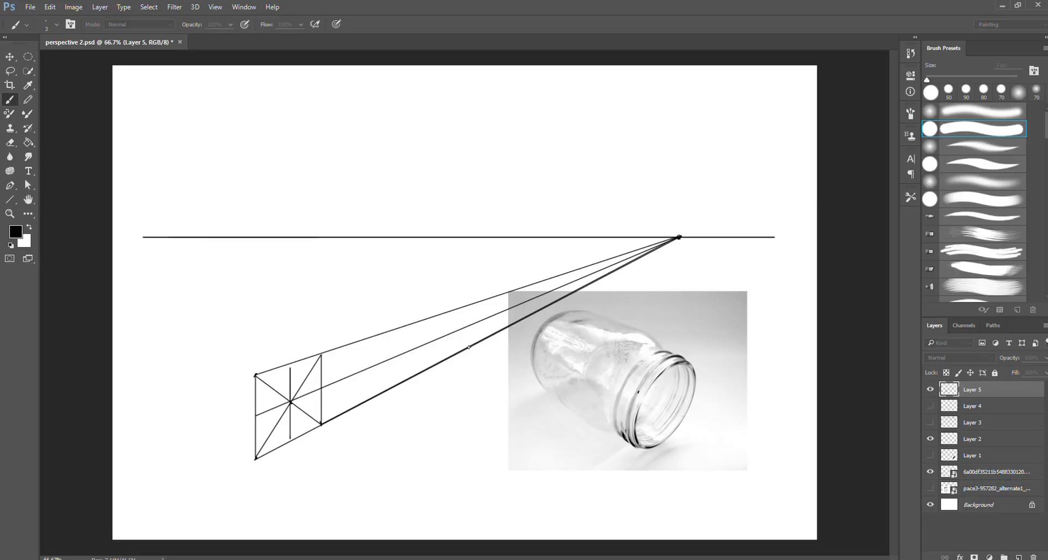
pyautogui.hotkey('ctrl', 'shift', 'alt', 'n')
pyautogui.moveTo(290, 441)
pyautogui.mouseDown()
pyautogui.moveTo(259, 416)
pyautogui.moveTo(262, 434)
pyautogui.moveTo(255, 404)
pyautogui.moveTo(285, 369)
pyautogui.moveTo(271, 379)
pyautogui.moveTo(260, 417)
pyautogui.moveTo(269, 379)
pyautogui.moveTo(307, 368)
pyautogui.moveTo(321, 387)
pyautogui.moveTo(287, 365)
pyautogui.moveTo(319, 375)
pyautogui.moveTo(321, 402)
pyautogui.moveTo(289, 435)
pyautogui.moveTo(316, 387)
pyautogui.moveTo(294, 444)
pyautogui.moveTo(322, 400)
pyautogui.moveTo(314, 424)
pyautogui.mouseUp()
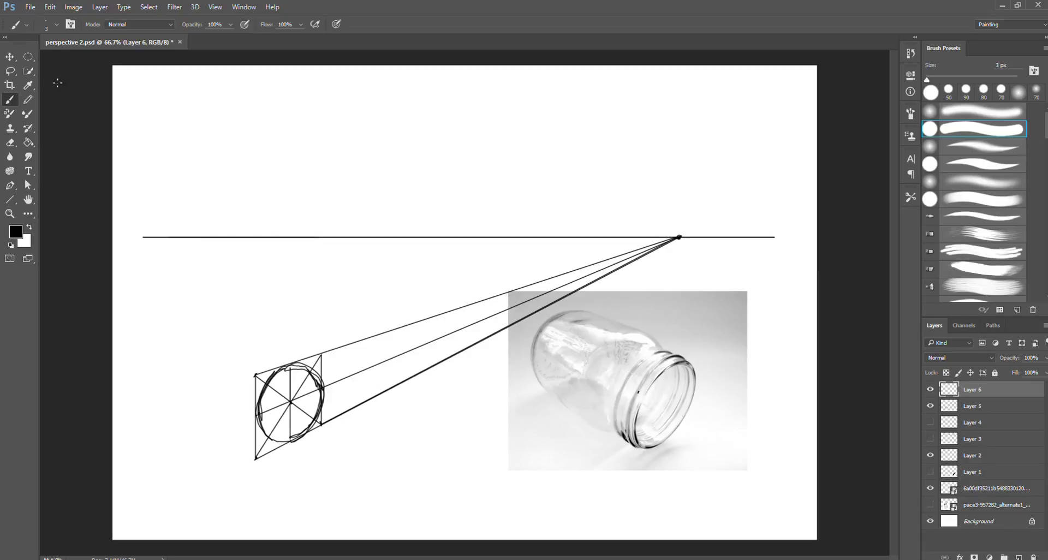
pyautogui.click(10, 56)
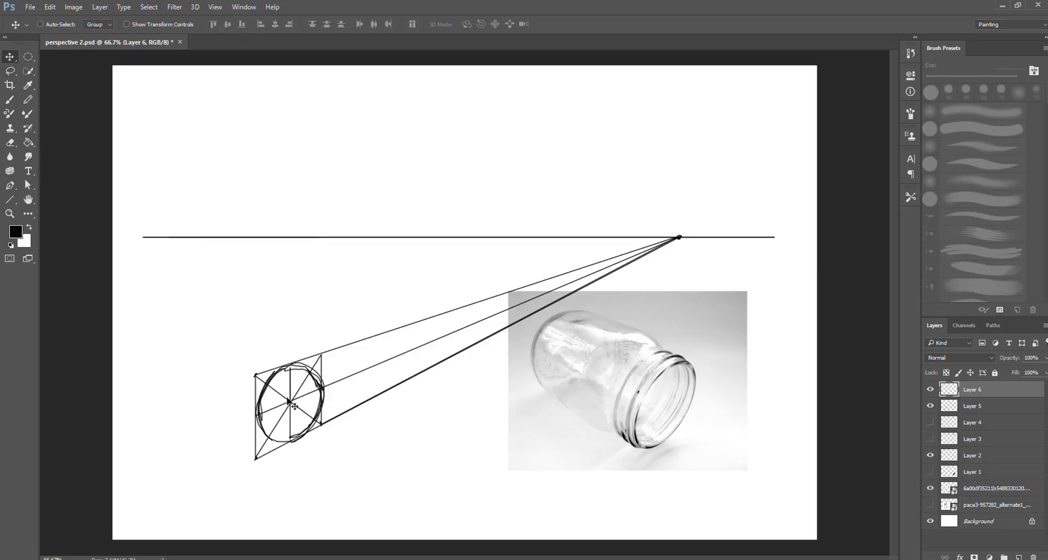
pyautogui.moveTo(284, 401)
pyautogui.mouseDown()
pyautogui.moveTo(672, 417)
pyautogui.moveTo(429, 438)
pyautogui.moveTo(296, 437)
pyautogui.moveTo(666, 434)
pyautogui.mouseUp()
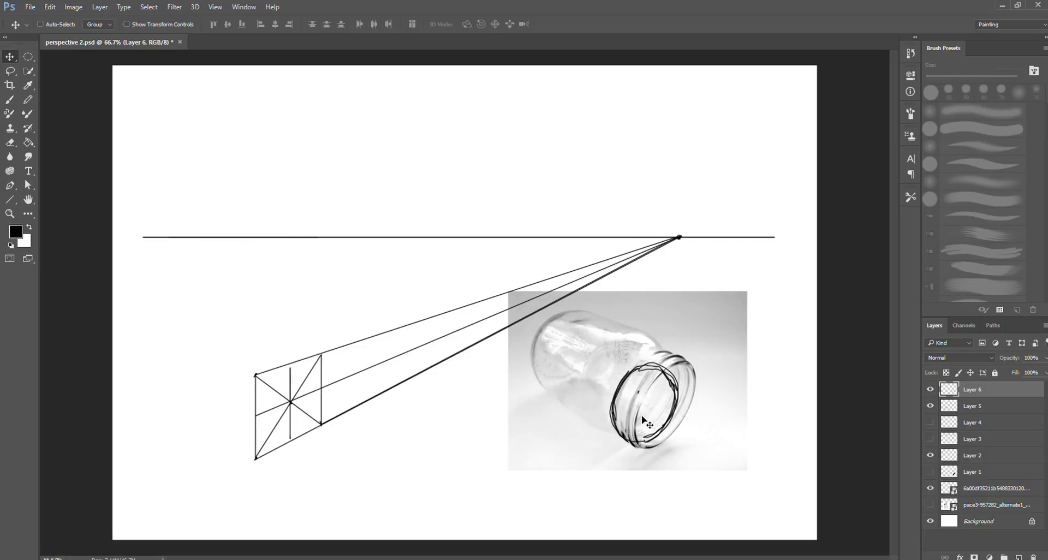
pyautogui.moveTo(655, 420)
pyautogui.mouseDown()
pyautogui.moveTo(630, 416)
pyautogui.moveTo(637, 409)
pyautogui.mouseUp()
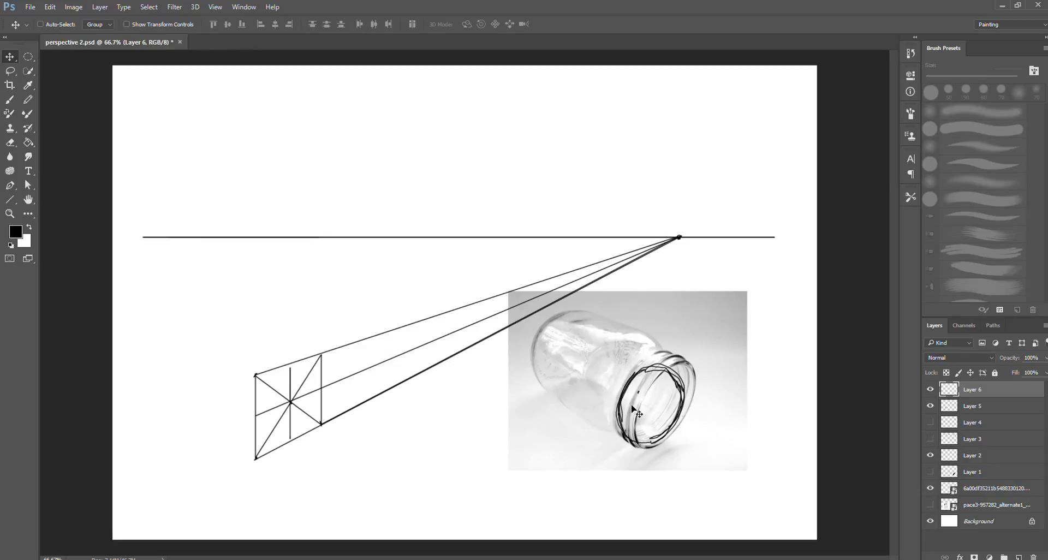
pyautogui.moveTo(643, 406)
pyautogui.mouseDown()
pyautogui.moveTo(329, 407)
pyautogui.moveTo(283, 418)
pyautogui.mouseUp()
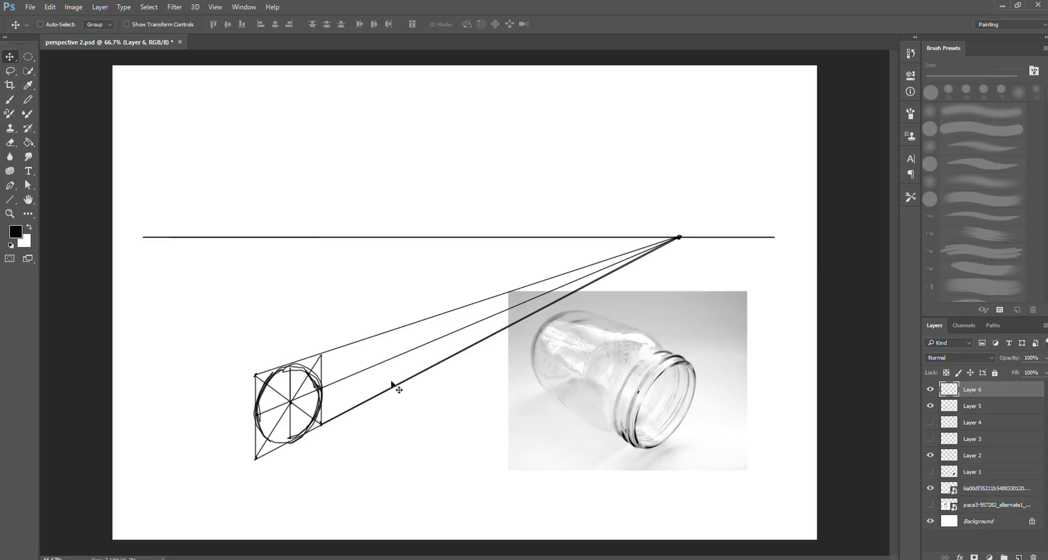
# Step: With the Brush, sketch two ovals above the horizon line and touch up their outlines
pyautogui.press('b')
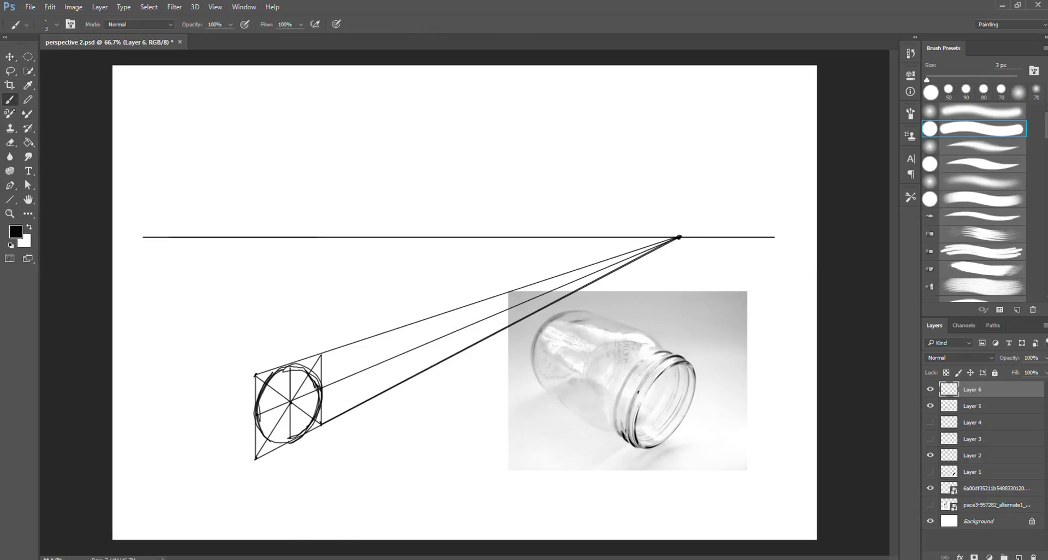
pyautogui.moveTo(300, 183)
pyautogui.mouseDown()
pyautogui.moveTo(313, 116)
pyautogui.moveTo(320, 188)
pyautogui.moveTo(291, 167)
pyautogui.moveTo(313, 119)
pyautogui.moveTo(318, 190)
pyautogui.moveTo(285, 157)
pyautogui.moveTo(310, 120)
pyautogui.moveTo(321, 192)
pyautogui.moveTo(285, 182)
pyautogui.moveTo(309, 122)
pyautogui.moveTo(322, 190)
pyautogui.moveTo(293, 144)
pyautogui.moveTo(323, 133)
pyautogui.moveTo(302, 187)
pyautogui.moveTo(309, 128)
pyautogui.moveTo(315, 150)
pyautogui.moveTo(309, 190)
pyautogui.mouseUp()
pyautogui.moveTo(303, 172); pyautogui.dragTo(309, 190)
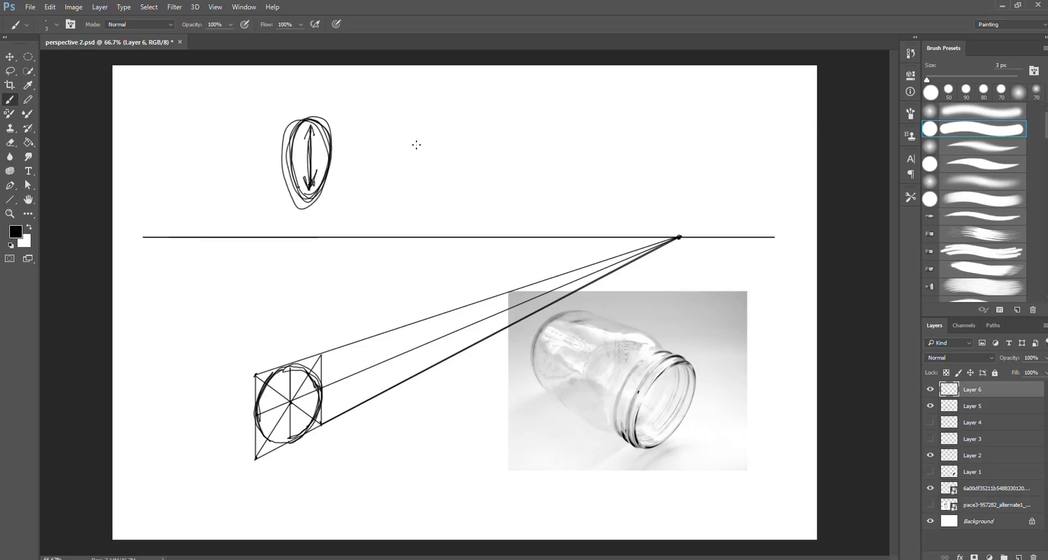
pyautogui.moveTo(306, 107)
pyautogui.mouseDown()
pyautogui.moveTo(309, 118)
pyautogui.moveTo(310, 109)
pyautogui.mouseUp()
pyautogui.moveTo(304, 192); pyautogui.dragTo(307, 207)
pyautogui.moveTo(478, 187)
pyautogui.mouseDown()
pyautogui.moveTo(439, 200)
pyautogui.moveTo(449, 103)
pyautogui.moveTo(478, 169)
pyautogui.moveTo(424, 138)
pyautogui.moveTo(476, 136)
pyautogui.moveTo(457, 197)
pyautogui.mouseUp()
pyautogui.moveTo(443, 101); pyautogui.dragTo(449, 108)
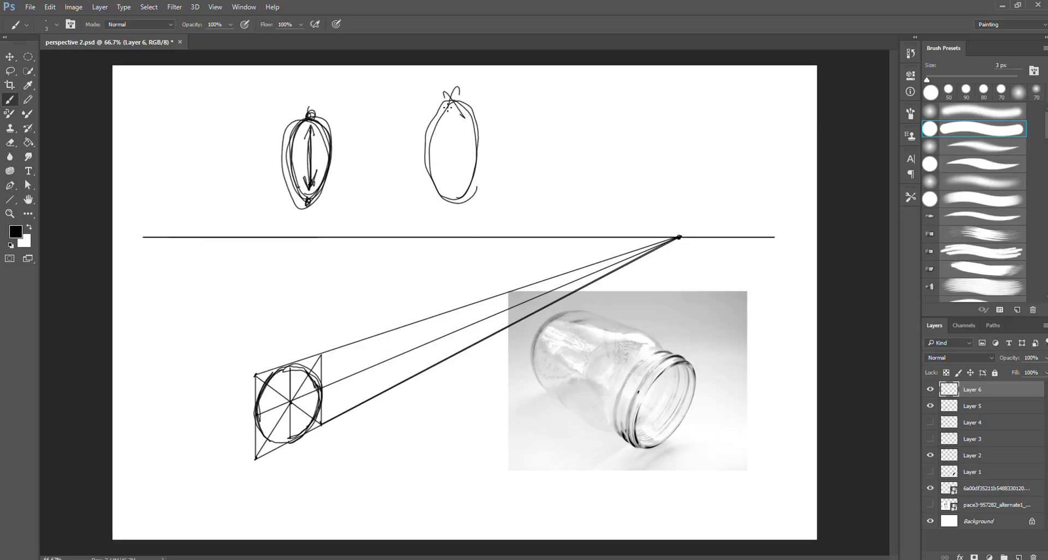
pyautogui.moveTo(453, 193); pyautogui.dragTo(461, 212)
# Step: Draw horizontal and vertical axis lines through both ovals
pyautogui.moveTo(291, 159); pyautogui.dragTo(330, 154)
pyautogui.moveTo(425, 146)
pyautogui.mouseDown()
pyautogui.moveTo(474, 146)
pyautogui.moveTo(428, 146)
pyautogui.mouseUp()
pyautogui.moveTo(452, 105); pyautogui.dragTo(454, 201)
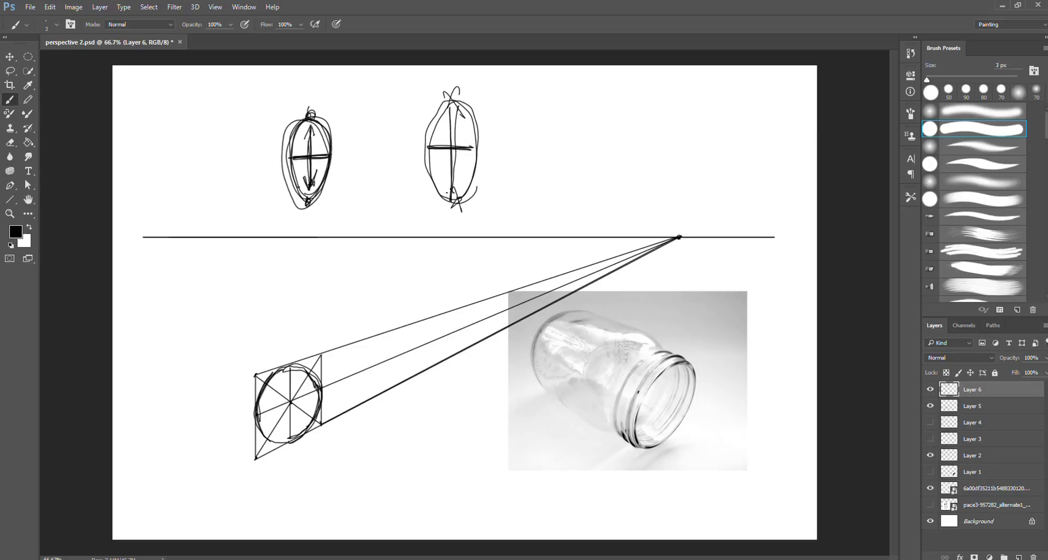
pyautogui.moveTo(477, 144); pyautogui.dragTo(477, 148)
# Step: Show the black ellipse layer and hide both the upright and tilted jar photos
pyautogui.click(930, 471)
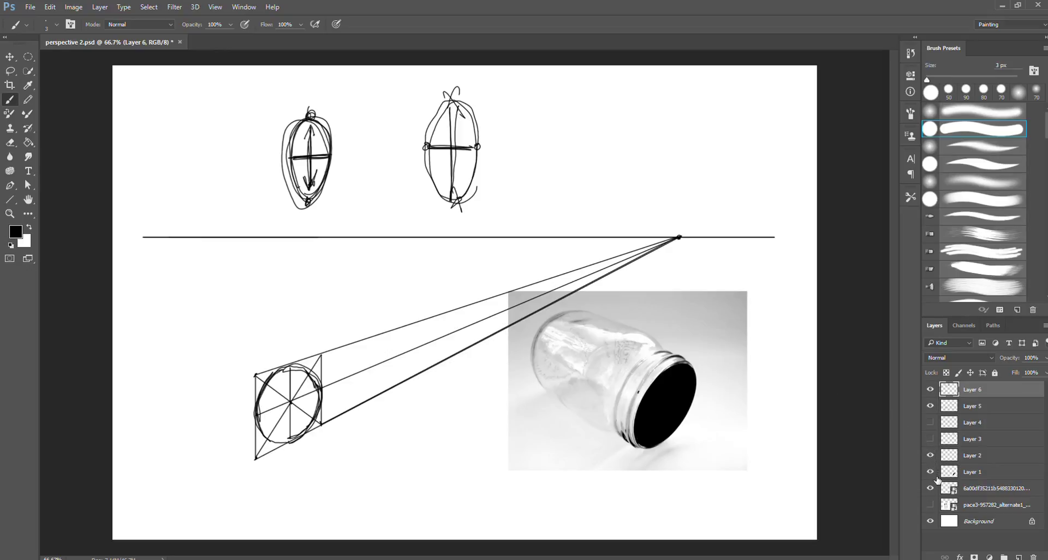
pyautogui.click(930, 503)
pyautogui.click(930, 488)
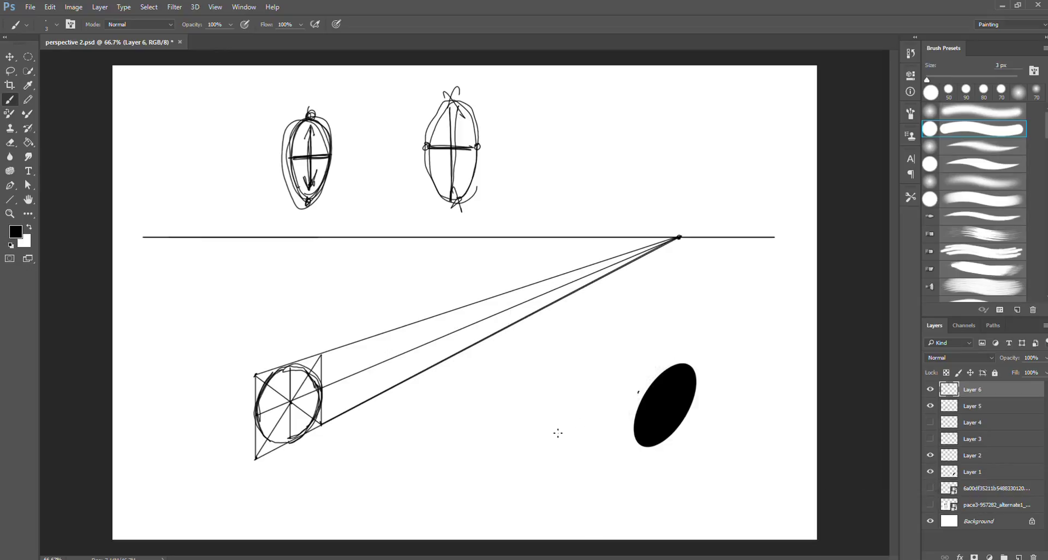
# Step: Sketch an ellipse with its long axis, a ground line, an arc and a question mark
pyautogui.moveTo(496, 409)
pyautogui.mouseDown()
pyautogui.moveTo(531, 380)
pyautogui.moveTo(497, 447)
pyautogui.moveTo(506, 389)
pyautogui.moveTo(529, 422)
pyautogui.moveTo(495, 444)
pyautogui.moveTo(536, 379)
pyautogui.moveTo(508, 447)
pyautogui.moveTo(511, 382)
pyautogui.moveTo(541, 394)
pyautogui.moveTo(500, 455)
pyautogui.moveTo(515, 387)
pyautogui.moveTo(529, 432)
pyautogui.moveTo(502, 411)
pyautogui.moveTo(534, 379)
pyautogui.mouseUp()
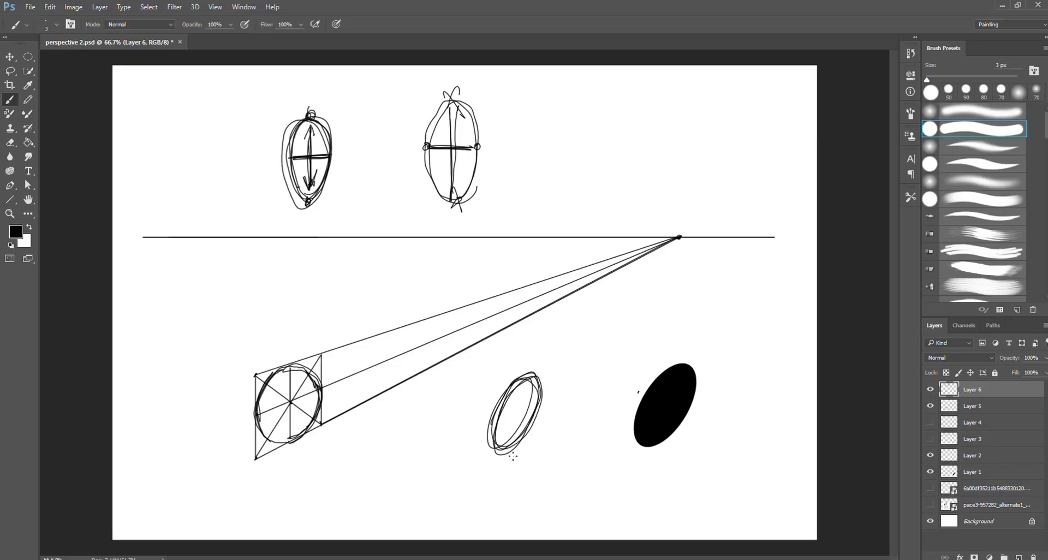
pyautogui.moveTo(494, 446)
pyautogui.mouseDown()
pyautogui.moveTo(559, 448)
pyautogui.moveTo(441, 449)
pyautogui.moveTo(579, 447)
pyautogui.mouseUp()
pyautogui.moveTo(540, 369)
pyautogui.mouseDown()
pyautogui.moveTo(501, 437)
pyautogui.moveTo(549, 352)
pyautogui.moveTo(491, 450)
pyautogui.moveTo(556, 337)
pyautogui.mouseUp()
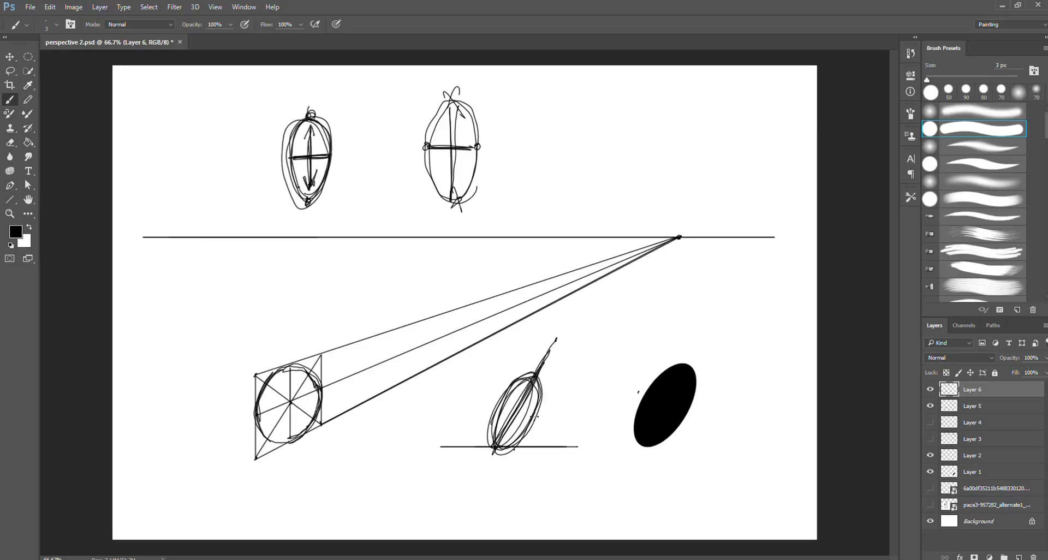
pyautogui.moveTo(542, 375); pyautogui.dragTo(552, 443)
pyautogui.moveTo(576, 376); pyautogui.dragTo(570, 395)
# Step: Make the tilted jar photo visible while keeping the upright jar photo hidden
pyautogui.click(929, 505)
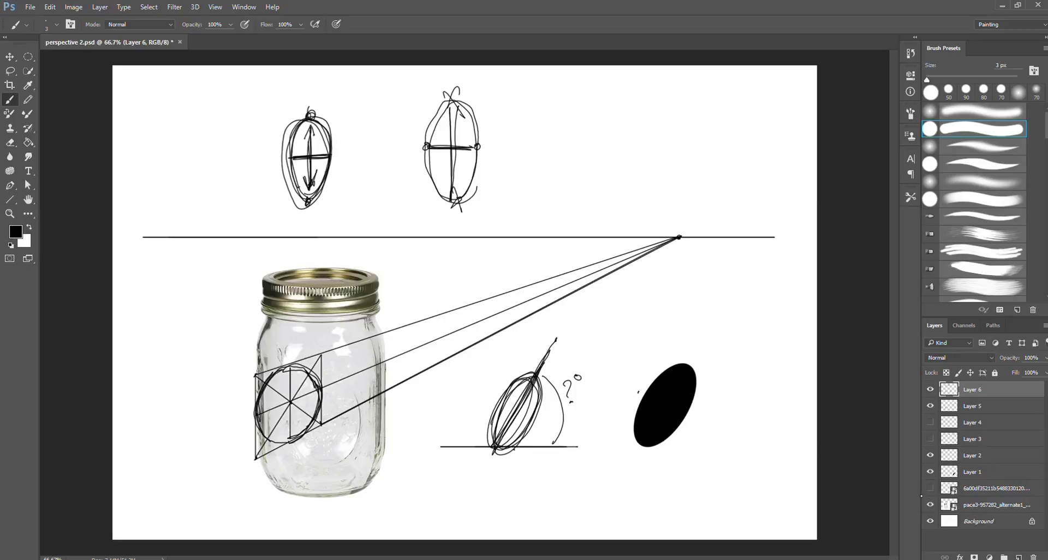
pyautogui.click(929, 504)
pyautogui.click(929, 488)
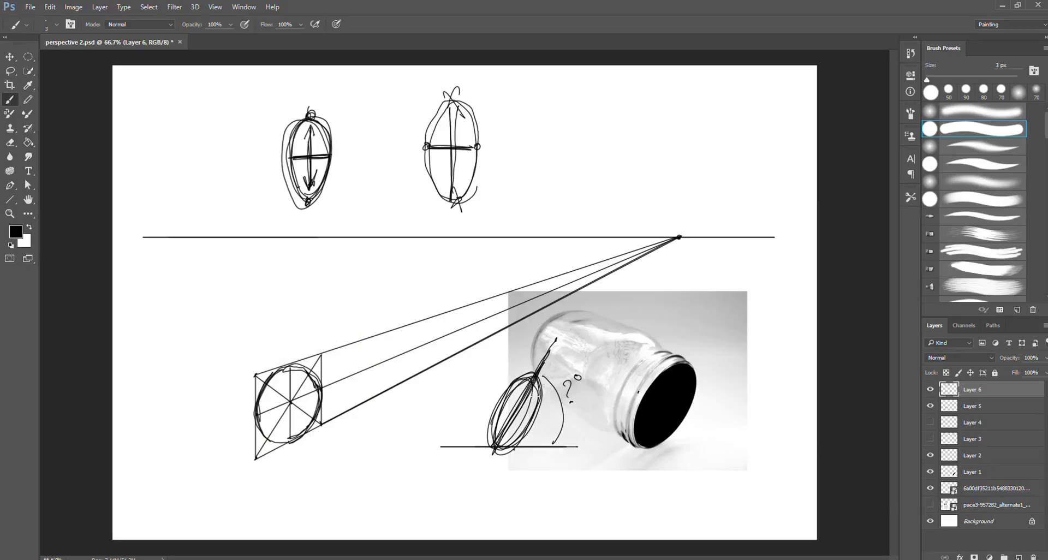
# Step: Clear all sketch strokes from Layer 6 with Select All and Delete
pyautogui.hotkey('ctrl', 'a')
pyautogui.press('Delete')
pyautogui.hotkey('ctrl', 'd')
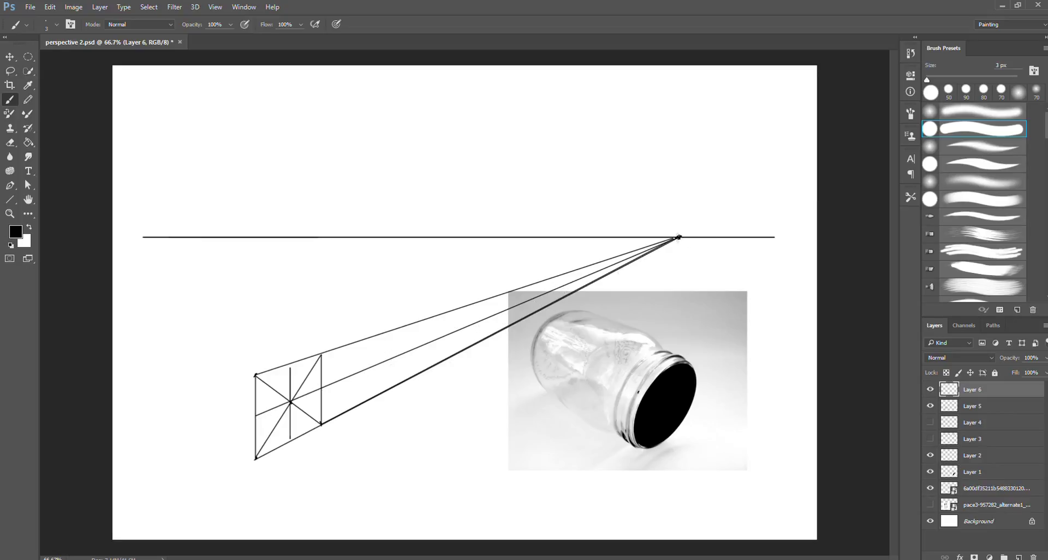
# Step: Hide Layer 5 and draw a new box's converging lines and vertical edges from a vanishing point
pyautogui.click(931, 406)
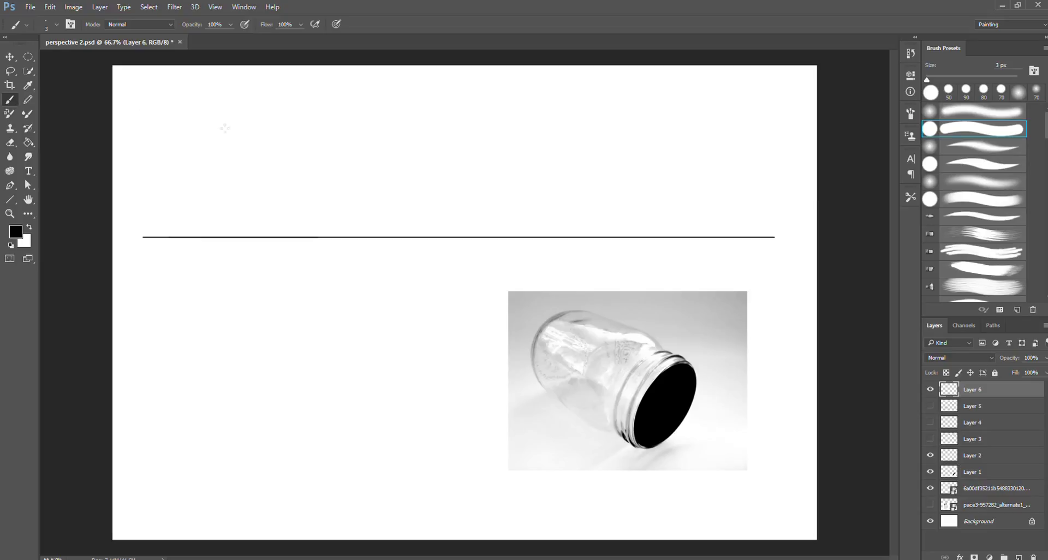
pyautogui.click(704, 237)
pyautogui.keyDown('shift'); pyautogui.click(278, 457); pyautogui.keyUp('shift')
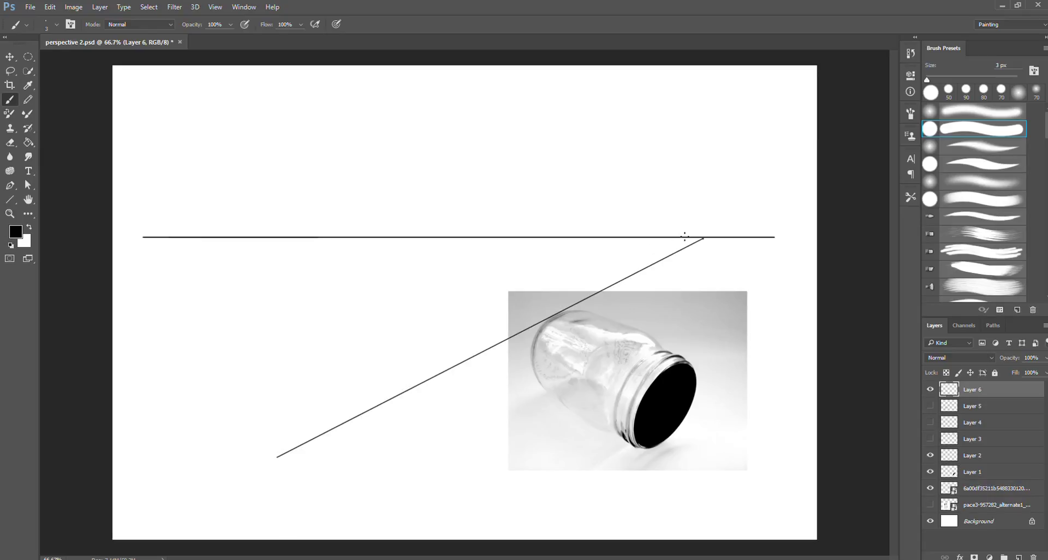
pyautogui.keyDown('shift'); pyautogui.click(266, 371); pyautogui.keyUp('shift')
pyautogui.moveTo(266, 372)
pyautogui.mouseDown()
pyautogui.moveTo(269, 458)
pyautogui.moveTo(280, 455)
pyautogui.mouseUp()
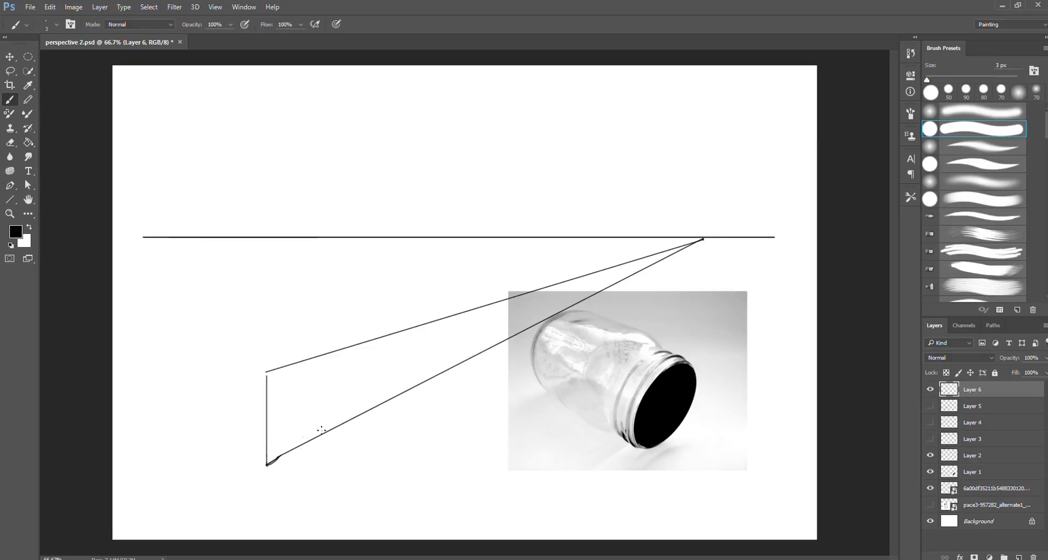
pyautogui.moveTo(331, 430); pyautogui.dragTo(333, 356)
# Step: Add the box's crossed diagonals, a line from its centre across the jar, and a horizon line
pyautogui.keyDown('shift'); pyautogui.click(332, 354); pyautogui.keyUp('shift')
pyautogui.click(331, 430)
pyautogui.keyDown('shift'); pyautogui.click(265, 372); pyautogui.keyUp('shift')
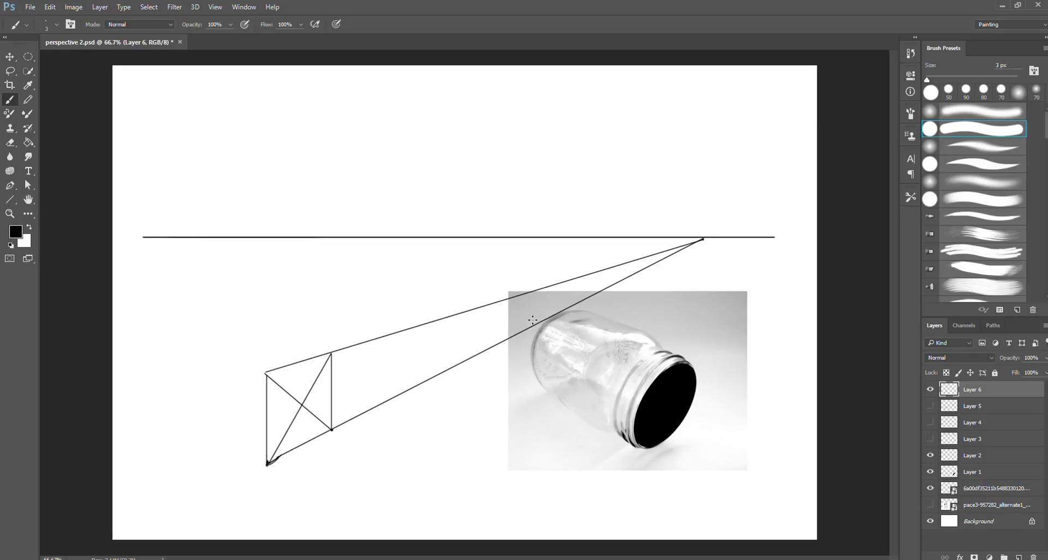
pyautogui.keyDown('shift'); pyautogui.click(721, 438); pyautogui.keyUp('shift')
pyautogui.keyDown('shift'); pyautogui.click(384, 236); pyautogui.keyUp('shift')
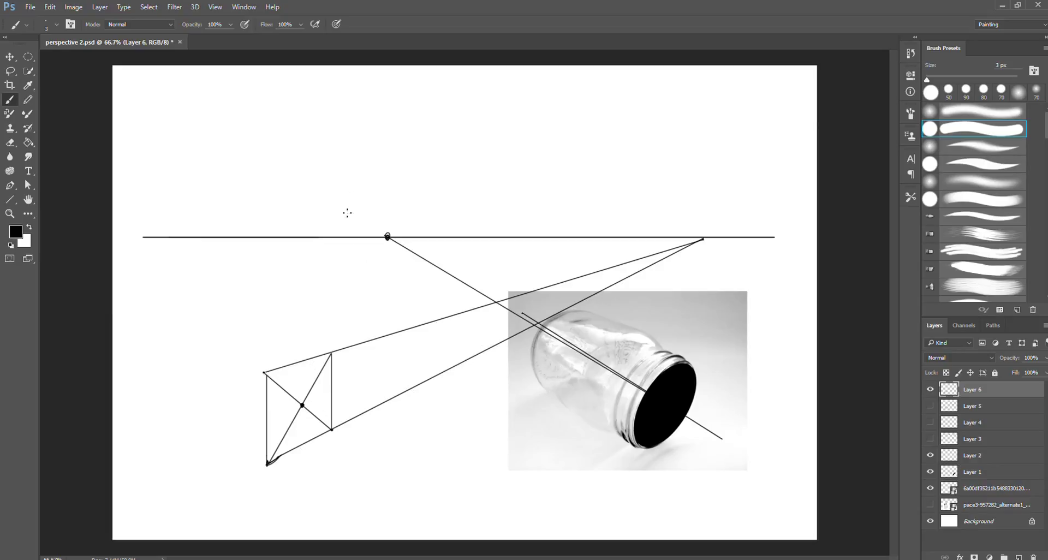
# Step: Sketch two joined ovals as a horizontal cylinder and draw a straight axis line into it
pyautogui.moveTo(341, 145)
pyautogui.mouseDown()
pyautogui.moveTo(368, 145)
pyautogui.moveTo(375, 115)
pyautogui.mouseUp()
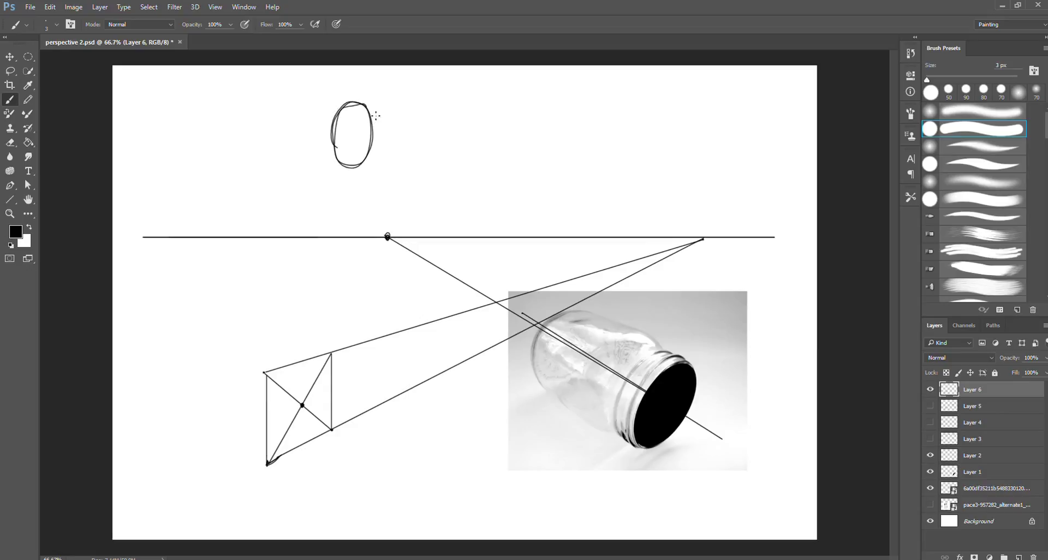
pyautogui.moveTo(415, 173)
pyautogui.mouseDown()
pyautogui.moveTo(436, 121)
pyautogui.moveTo(418, 201)
pyautogui.moveTo(343, 172)
pyautogui.moveTo(421, 195)
pyautogui.mouseUp()
pyautogui.moveTo(354, 97)
pyautogui.mouseDown()
pyautogui.moveTo(423, 121)
pyautogui.moveTo(358, 99)
pyautogui.moveTo(401, 115)
pyautogui.mouseUp()
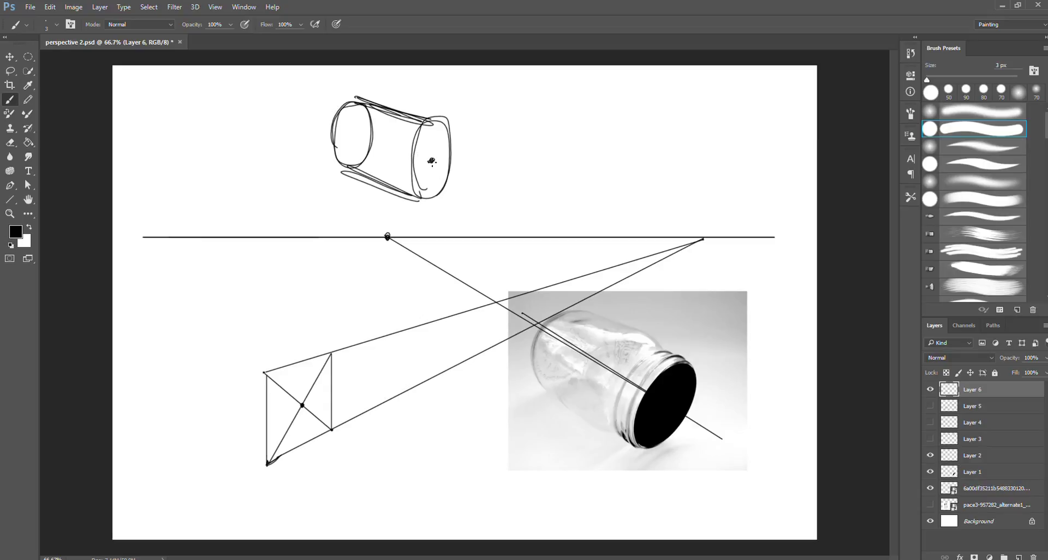
pyautogui.keyDown('shift'); pyautogui.click(348, 134); pyautogui.keyUp('shift')
pyautogui.moveTo(345, 134)
pyautogui.mouseDown()
pyautogui.moveTo(309, 116)
pyautogui.moveTo(567, 205)
pyautogui.mouseUp()
# Step: Arrow the cylinder's extended axis and the jar's top and bottom edges, plus a box-centre stroke
pyautogui.moveTo(507, 186); pyautogui.dragTo(299, 109)
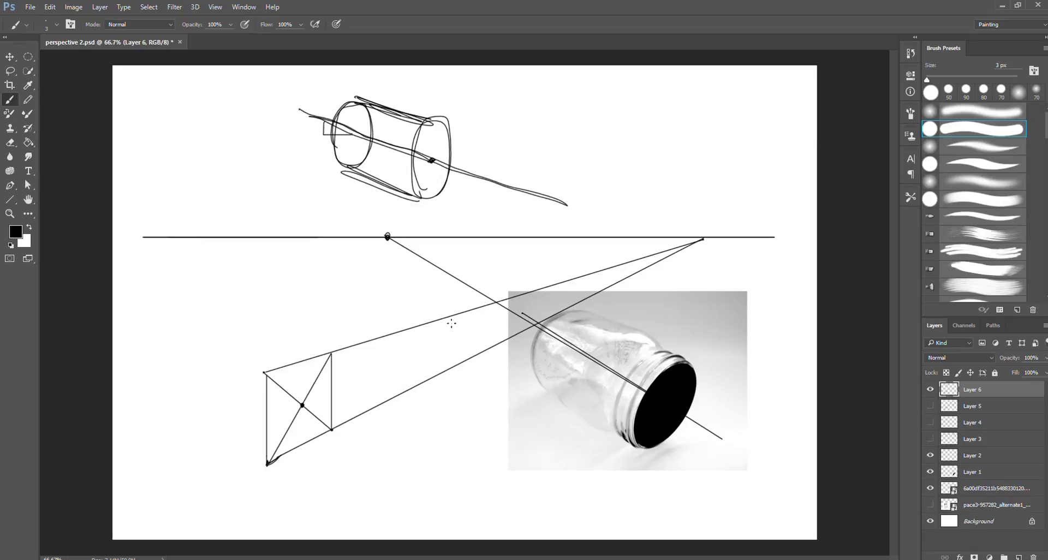
pyautogui.moveTo(551, 184)
pyautogui.mouseDown()
pyautogui.moveTo(552, 216)
pyautogui.moveTo(550, 183)
pyautogui.moveTo(533, 208)
pyautogui.moveTo(572, 208)
pyautogui.mouseUp()
pyautogui.moveTo(639, 330)
pyautogui.mouseDown()
pyautogui.moveTo(575, 309)
pyautogui.moveTo(638, 331)
pyautogui.mouseUp()
pyautogui.moveTo(573, 304); pyautogui.dragTo(661, 340)
pyautogui.moveTo(660, 340); pyautogui.dragTo(644, 334)
pyautogui.moveTo(550, 390); pyautogui.dragTo(606, 437)
pyautogui.moveTo(606, 437); pyautogui.dragTo(577, 426)
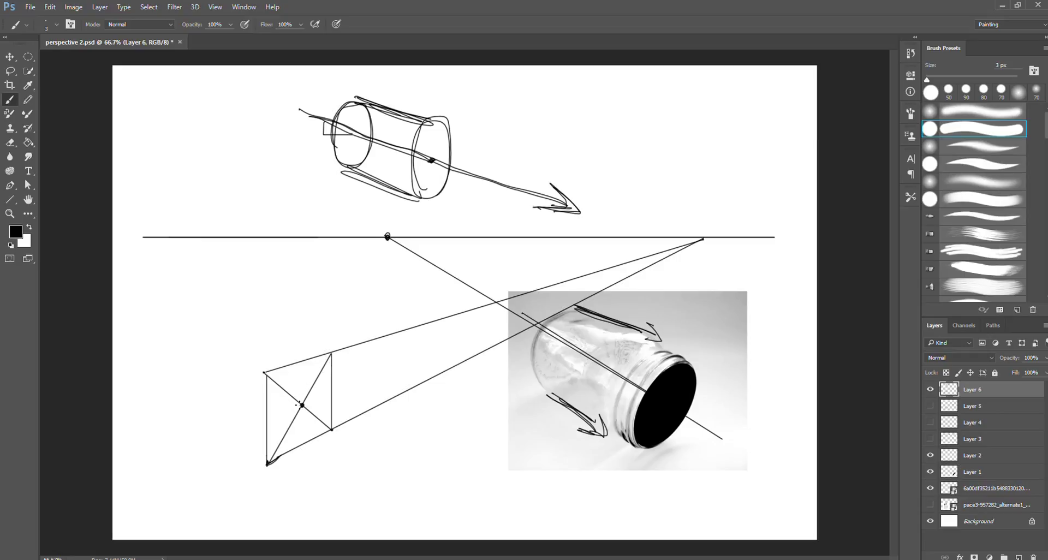
pyautogui.moveTo(280, 392)
pyautogui.mouseDown()
pyautogui.moveTo(313, 413)
pyautogui.moveTo(272, 387)
pyautogui.moveTo(375, 447)
pyautogui.moveTo(211, 359)
pyautogui.mouseUp()
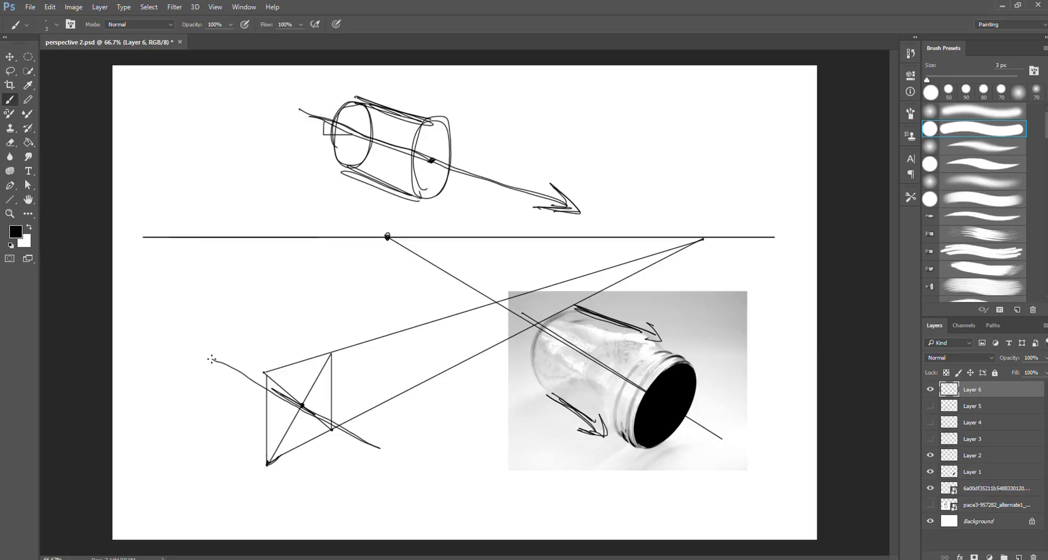
# Step: Draw an axis through the box, darken its diagonal X, and add a vertical line at the cylinder's right end
pyautogui.moveTo(287, 396)
pyautogui.mouseDown()
pyautogui.moveTo(240, 370)
pyautogui.moveTo(383, 449)
pyautogui.moveTo(332, 435)
pyautogui.moveTo(391, 455)
pyautogui.moveTo(370, 456)
pyautogui.mouseUp()
pyautogui.moveTo(296, 407); pyautogui.dragTo(324, 421)
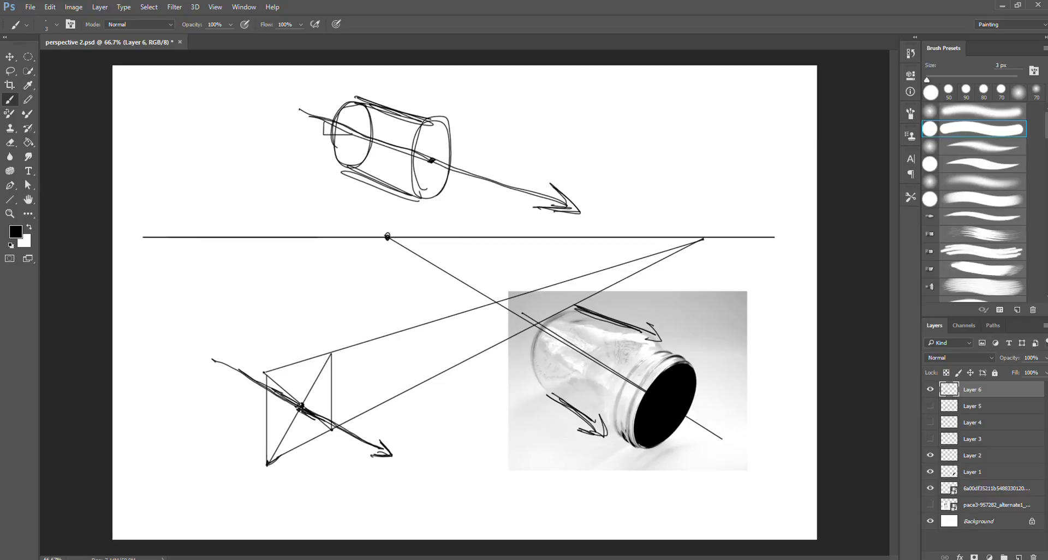
pyautogui.moveTo(300, 408)
pyautogui.mouseDown()
pyautogui.moveTo(315, 362)
pyautogui.moveTo(281, 455)
pyautogui.moveTo(323, 352)
pyautogui.mouseUp()
pyautogui.moveTo(295, 422); pyautogui.dragTo(282, 447)
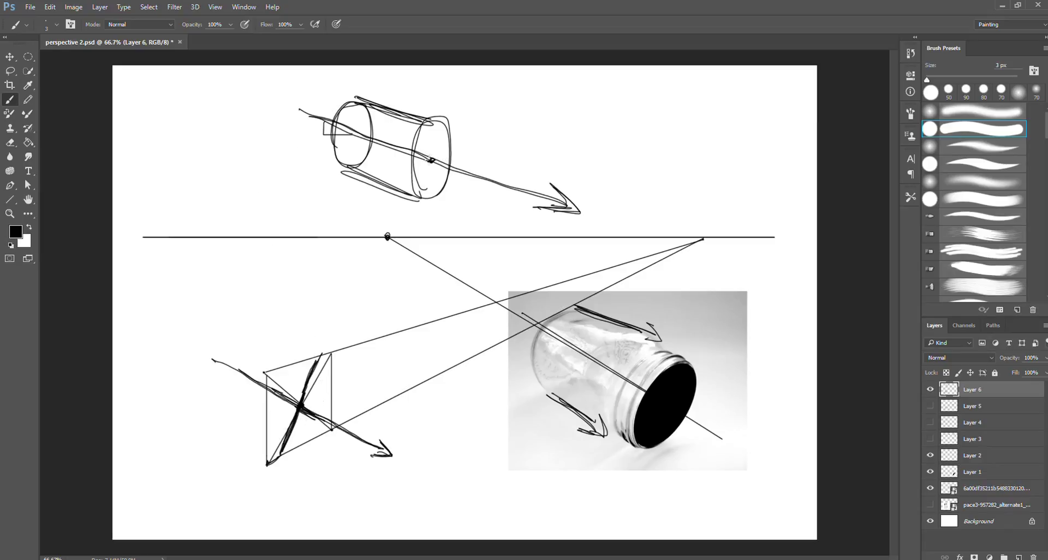
pyautogui.moveTo(430, 143)
pyautogui.mouseDown()
pyautogui.moveTo(431, 121)
pyautogui.moveTo(430, 200)
pyautogui.mouseUp()
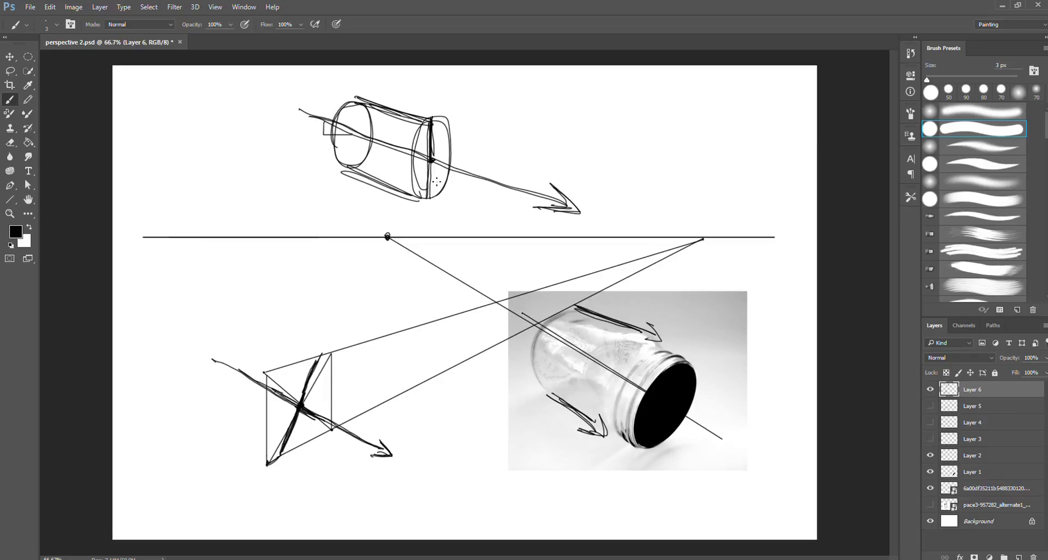
# Step: Add short strokes at the cylinder's end and a right-angle mark labelled 90°, then re-stroke the X's upper arm
pyautogui.moveTo(432, 159)
pyautogui.mouseDown()
pyautogui.moveTo(458, 174)
pyautogui.moveTo(432, 158)
pyautogui.mouseUp()
pyautogui.moveTo(473, 115)
pyautogui.mouseDown()
pyautogui.moveTo(470, 146)
pyautogui.moveTo(472, 121)
pyautogui.moveTo(471, 147)
pyautogui.moveTo(494, 137)
pyautogui.moveTo(470, 147)
pyautogui.moveTo(473, 117)
pyautogui.moveTo(473, 144)
pyautogui.moveTo(491, 138)
pyautogui.moveTo(484, 97)
pyautogui.moveTo(481, 131)
pyautogui.moveTo(472, 107)
pyautogui.moveTo(491, 98)
pyautogui.moveTo(493, 130)
pyautogui.moveTo(471, 147)
pyautogui.moveTo(479, 150)
pyautogui.moveTo(439, 140)
pyautogui.moveTo(440, 157)
pyautogui.moveTo(454, 133)
pyautogui.mouseUp()
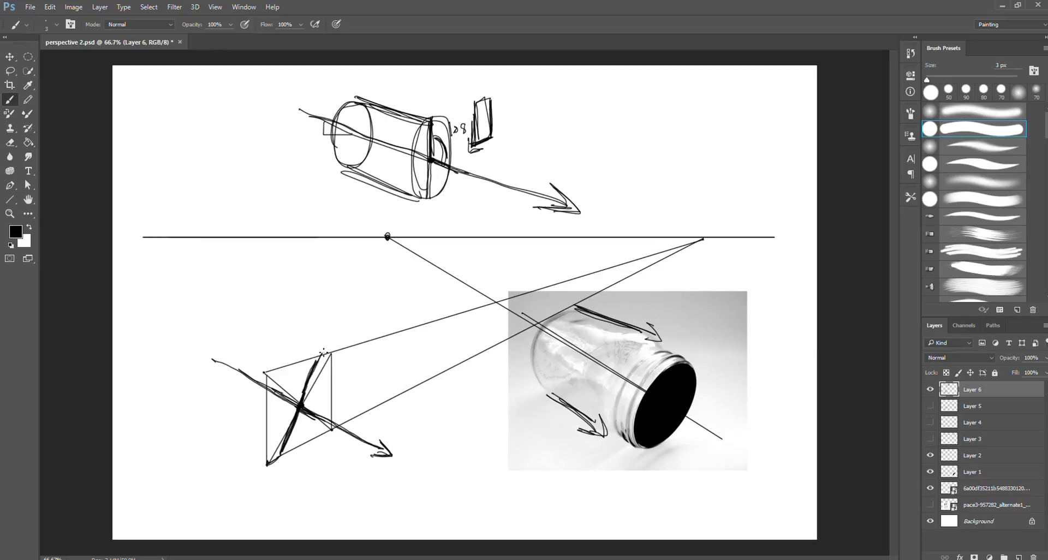
pyautogui.moveTo(236, 136)
pyautogui.mouseDown()
pyautogui.moveTo(221, 174)
pyautogui.moveTo(243, 190)
pyautogui.moveTo(220, 176)
pyautogui.moveTo(228, 147)
pyautogui.moveTo(220, 173)
pyautogui.mouseUp()
pyautogui.moveTo(254, 159); pyautogui.dragTo(250, 173)
pyautogui.moveTo(267, 159); pyautogui.dragTo(267, 161)
pyautogui.moveTo(277, 155); pyautogui.dragTo(277, 159)
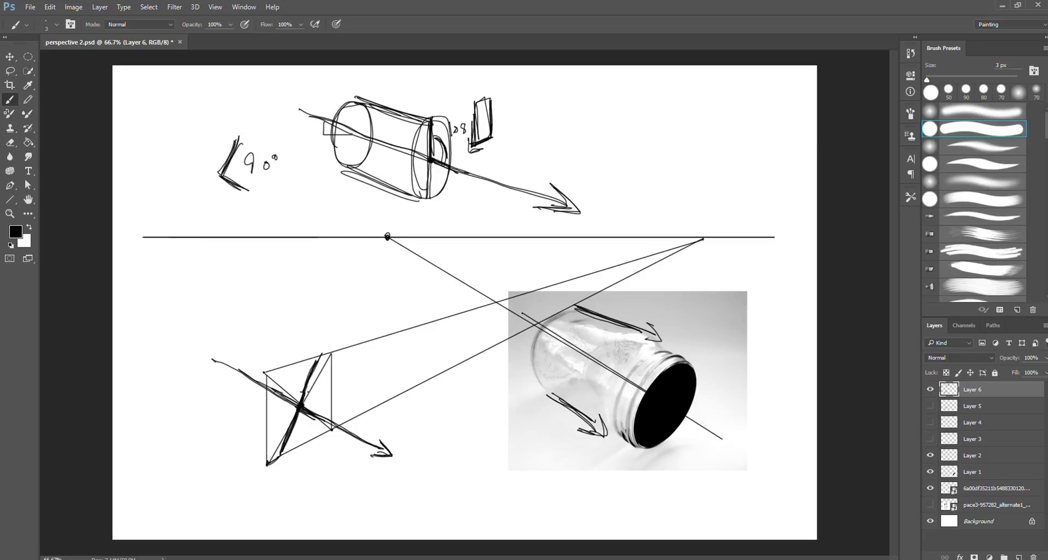
pyautogui.moveTo(314, 378); pyautogui.dragTo(304, 394)
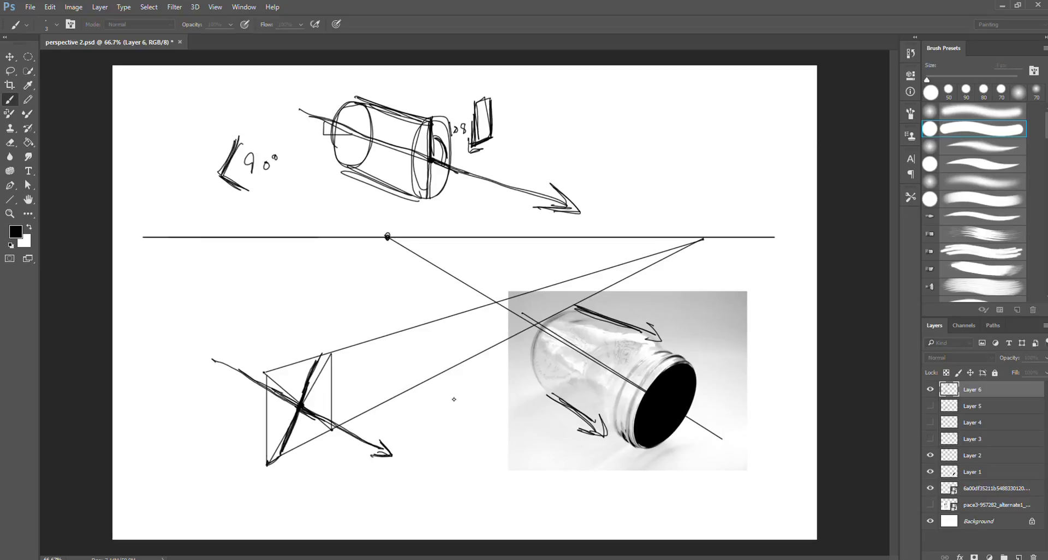
# Step: On a new layer, sketch a perspective square around the lower ellipse and loop a freehand ellipse inside
pyautogui.hotkey('ctrl', 'shift', 'alt', 'n')
pyautogui.moveTo(275, 410)
pyautogui.mouseDown()
pyautogui.moveTo(266, 440)
pyautogui.moveTo(280, 460)
pyautogui.moveTo(270, 400)
pyautogui.moveTo(274, 388)
pyautogui.moveTo(266, 422)
pyautogui.moveTo(311, 356)
pyautogui.moveTo(293, 367)
pyautogui.moveTo(319, 353)
pyautogui.mouseUp()
pyautogui.moveTo(279, 380)
pyautogui.mouseDown()
pyautogui.moveTo(328, 371)
pyautogui.moveTo(316, 414)
pyautogui.moveTo(284, 450)
pyautogui.moveTo(306, 437)
pyautogui.moveTo(328, 397)
pyautogui.moveTo(308, 437)
pyautogui.moveTo(331, 368)
pyautogui.moveTo(303, 441)
pyautogui.moveTo(268, 450)
pyautogui.mouseUp()
pyautogui.moveTo(274, 397)
pyautogui.mouseDown()
pyautogui.moveTo(308, 435)
pyautogui.moveTo(334, 389)
pyautogui.moveTo(330, 368)
pyautogui.moveTo(304, 361)
pyautogui.moveTo(319, 355)
pyautogui.moveTo(334, 394)
pyautogui.moveTo(313, 431)
pyautogui.moveTo(271, 420)
pyautogui.mouseUp()
pyautogui.moveTo(327, 361)
pyautogui.mouseDown()
pyautogui.moveTo(317, 406)
pyautogui.moveTo(295, 437)
pyautogui.moveTo(274, 415)
pyautogui.moveTo(291, 373)
pyautogui.mouseUp()
pyautogui.moveTo(270, 430); pyautogui.dragTo(290, 376)
pyautogui.moveTo(287, 454)
pyautogui.mouseDown()
pyautogui.moveTo(327, 414)
pyautogui.moveTo(332, 377)
pyautogui.moveTo(314, 365)
pyautogui.mouseUp()
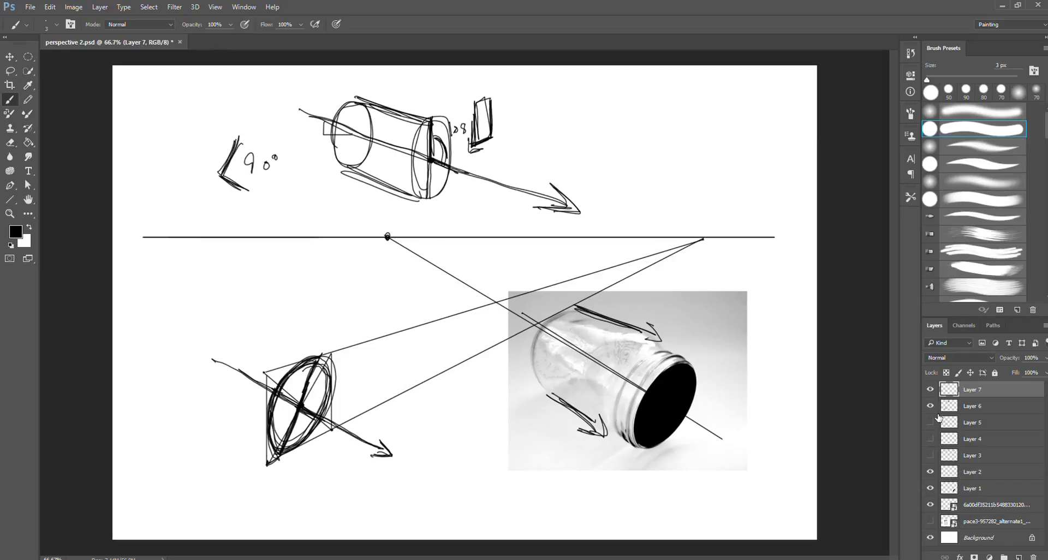
# Step: Hide Layer 6 and Layer 1, then move the Layer 7 ellipse onto the jar photo's mouth
pyautogui.click(930, 406)
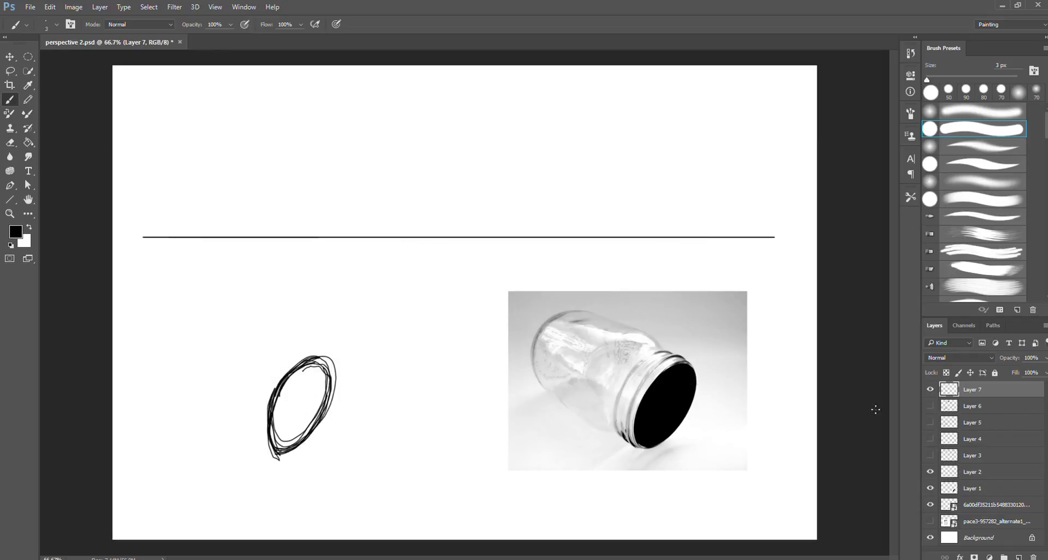
pyautogui.press('v')
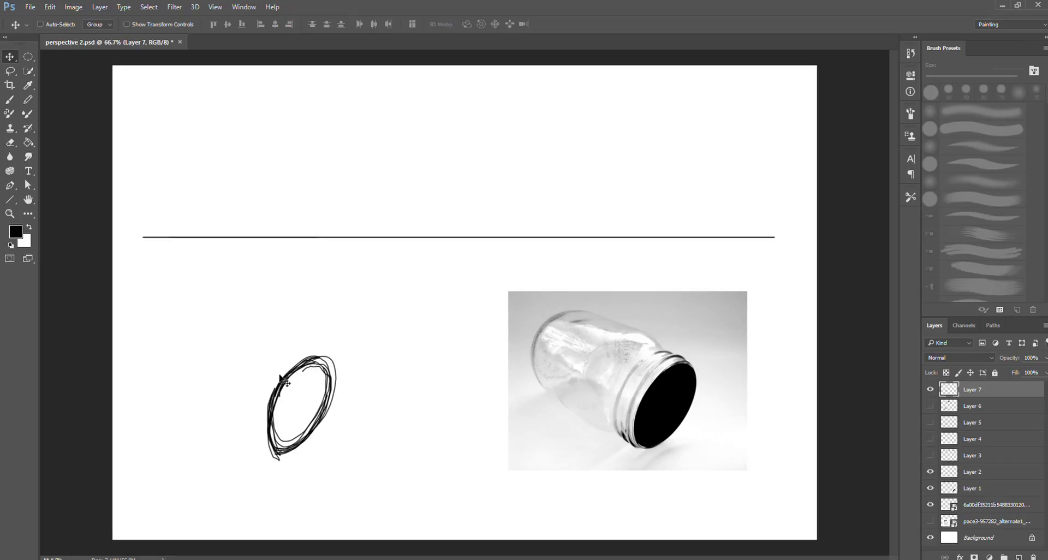
pyautogui.moveTo(303, 391)
pyautogui.mouseDown()
pyautogui.moveTo(702, 402)
pyautogui.moveTo(669, 402)
pyautogui.mouseUp()
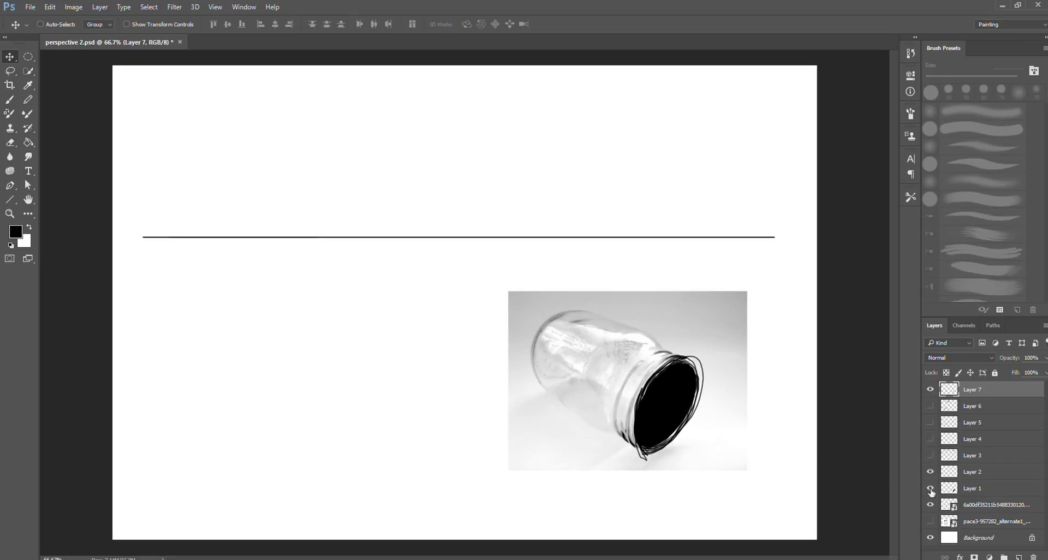
pyautogui.click(930, 488)
pyautogui.moveTo(670, 404)
pyautogui.mouseDown()
pyautogui.moveTo(607, 405)
pyautogui.moveTo(670, 402)
pyautogui.mouseUp()
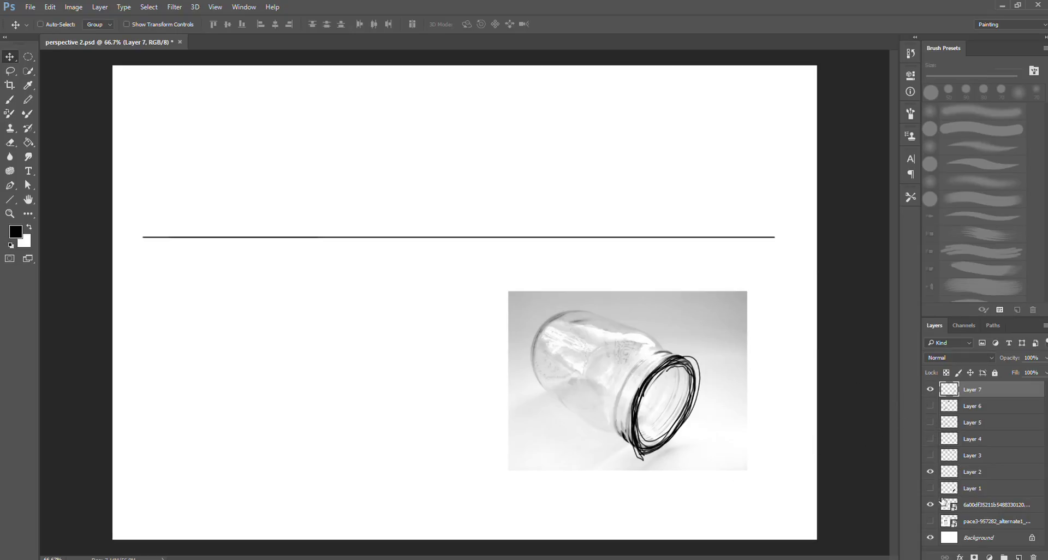
# Step: Sketch an upright cylinder whose side lines converge to a point on the horizon
pyautogui.press('b')
pyautogui.moveTo(307, 286)
pyautogui.mouseDown()
pyautogui.moveTo(260, 297)
pyautogui.moveTo(347, 295)
pyautogui.moveTo(260, 299)
pyautogui.moveTo(352, 295)
pyautogui.moveTo(258, 291)
pyautogui.moveTo(277, 299)
pyautogui.moveTo(258, 301)
pyautogui.moveTo(259, 439)
pyautogui.moveTo(265, 299)
pyautogui.moveTo(260, 436)
pyautogui.moveTo(332, 432)
pyautogui.moveTo(322, 435)
pyautogui.moveTo(346, 325)
pyautogui.moveTo(342, 436)
pyautogui.mouseUp()
pyautogui.moveTo(300, 233); pyautogui.dragTo(250, 292)
pyautogui.moveTo(303, 234)
pyautogui.mouseDown()
pyautogui.moveTo(360, 305)
pyautogui.moveTo(270, 309)
pyautogui.moveTo(351, 305)
pyautogui.moveTo(256, 300)
pyautogui.moveTo(309, 292)
pyautogui.moveTo(269, 288)
pyautogui.moveTo(344, 289)
pyautogui.moveTo(329, 285)
pyautogui.moveTo(249, 307)
pyautogui.moveTo(353, 288)
pyautogui.moveTo(249, 307)
pyautogui.moveTo(346, 287)
pyautogui.moveTo(250, 289)
pyautogui.moveTo(350, 309)
pyautogui.mouseUp()
pyautogui.moveTo(295, 284)
pyautogui.mouseDown()
pyautogui.moveTo(295, 314)
pyautogui.moveTo(349, 294)
pyautogui.moveTo(248, 300)
pyautogui.moveTo(331, 294)
pyautogui.moveTo(251, 297)
pyautogui.moveTo(263, 294)
pyautogui.mouseUp()
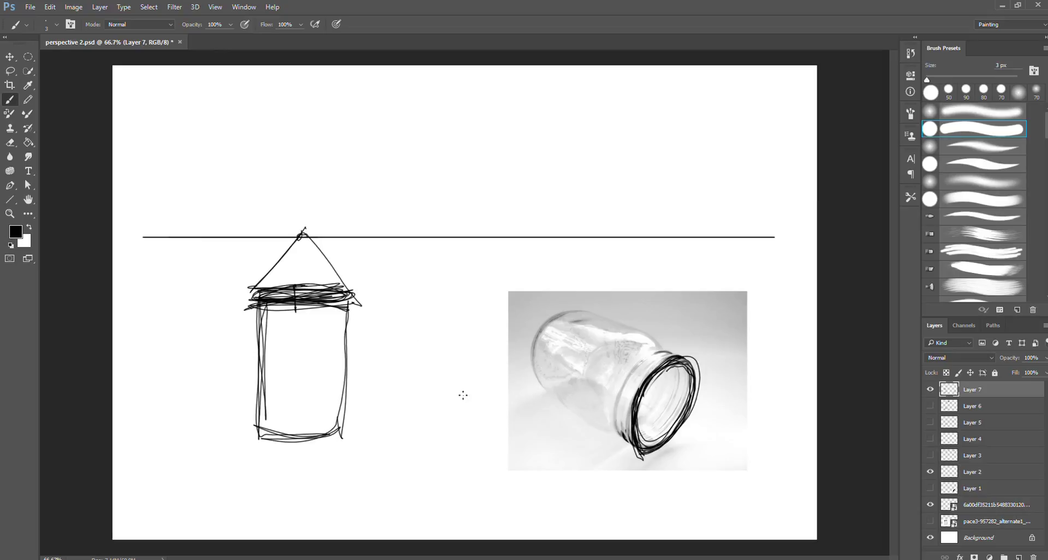
# Step: Sketch a sideways box beside the cylinder with an ellipse and diagonals on its end face
pyautogui.moveTo(364, 369)
pyautogui.mouseDown()
pyautogui.moveTo(469, 416)
pyautogui.moveTo(468, 323)
pyautogui.moveTo(472, 407)
pyautogui.moveTo(465, 334)
pyautogui.moveTo(531, 322)
pyautogui.moveTo(535, 390)
pyautogui.moveTo(468, 413)
pyautogui.moveTo(364, 371)
pyautogui.moveTo(369, 304)
pyautogui.moveTo(461, 329)
pyautogui.moveTo(374, 300)
pyautogui.moveTo(437, 293)
pyautogui.moveTo(540, 319)
pyautogui.moveTo(454, 295)
pyautogui.mouseUp()
pyautogui.moveTo(504, 402)
pyautogui.mouseDown()
pyautogui.moveTo(485, 343)
pyautogui.moveTo(533, 350)
pyautogui.moveTo(481, 392)
pyautogui.moveTo(530, 325)
pyautogui.moveTo(495, 408)
pyautogui.moveTo(516, 329)
pyautogui.moveTo(496, 409)
pyautogui.moveTo(504, 332)
pyautogui.moveTo(473, 403)
pyautogui.moveTo(519, 345)
pyautogui.moveTo(451, 359)
pyautogui.moveTo(516, 377)
pyautogui.mouseUp()
pyautogui.moveTo(355, 326)
pyautogui.mouseDown()
pyautogui.moveTo(540, 378)
pyautogui.moveTo(494, 399)
pyautogui.moveTo(515, 344)
pyautogui.moveTo(492, 398)
pyautogui.moveTo(523, 366)
pyautogui.moveTo(475, 390)
pyautogui.moveTo(524, 345)
pyautogui.moveTo(499, 397)
pyautogui.mouseUp()
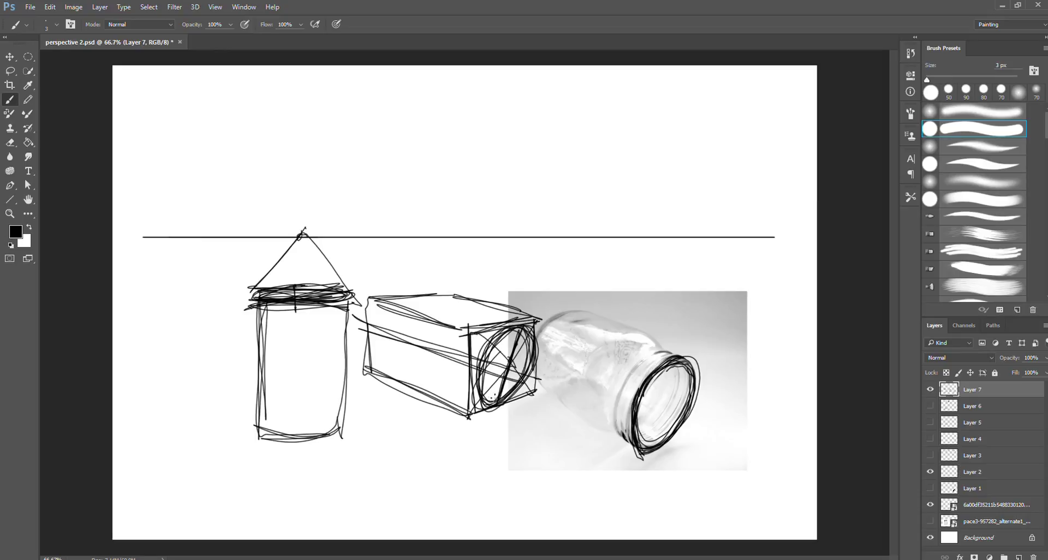
# Step: Erase all strokes on the sketch layer and hide the mason jar photo layer
pyautogui.hotkey('ctrl', 'a')
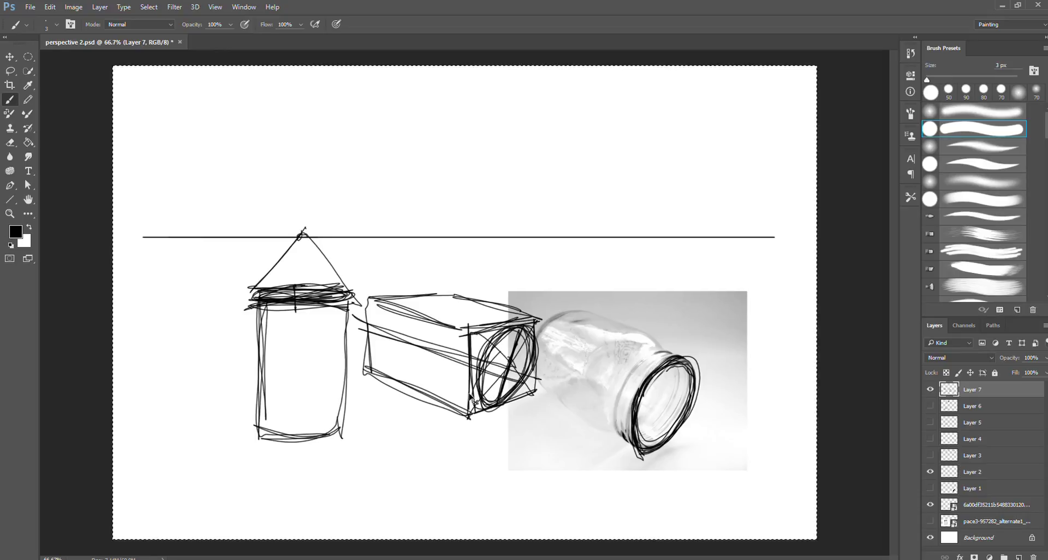
pyautogui.press('Delete')
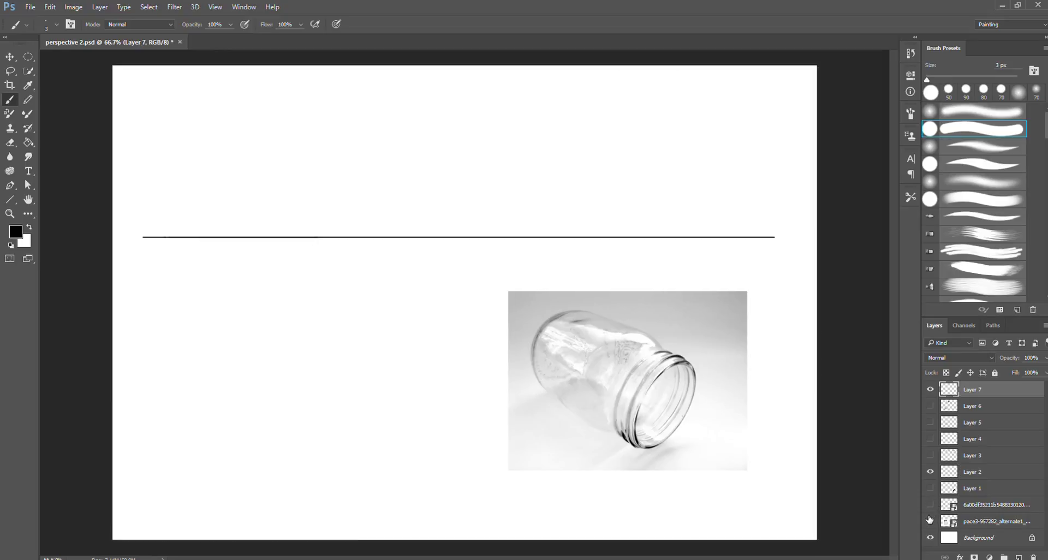
pyautogui.click(929, 504)
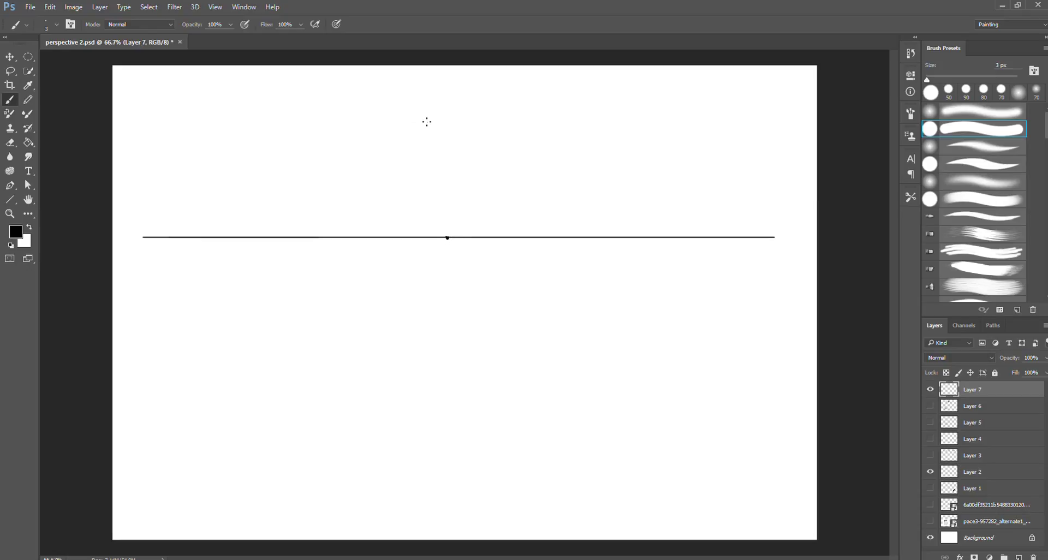
# Step: Draw a tall cylinder's top arc, sides and bottom curve across the horizon, plus a small ellipse inside
pyautogui.moveTo(377, 143)
pyautogui.mouseDown()
pyautogui.moveTo(455, 118)
pyautogui.moveTo(507, 137)
pyautogui.moveTo(379, 146)
pyautogui.moveTo(492, 127)
pyautogui.moveTo(529, 143)
pyautogui.moveTo(382, 143)
pyautogui.mouseUp()
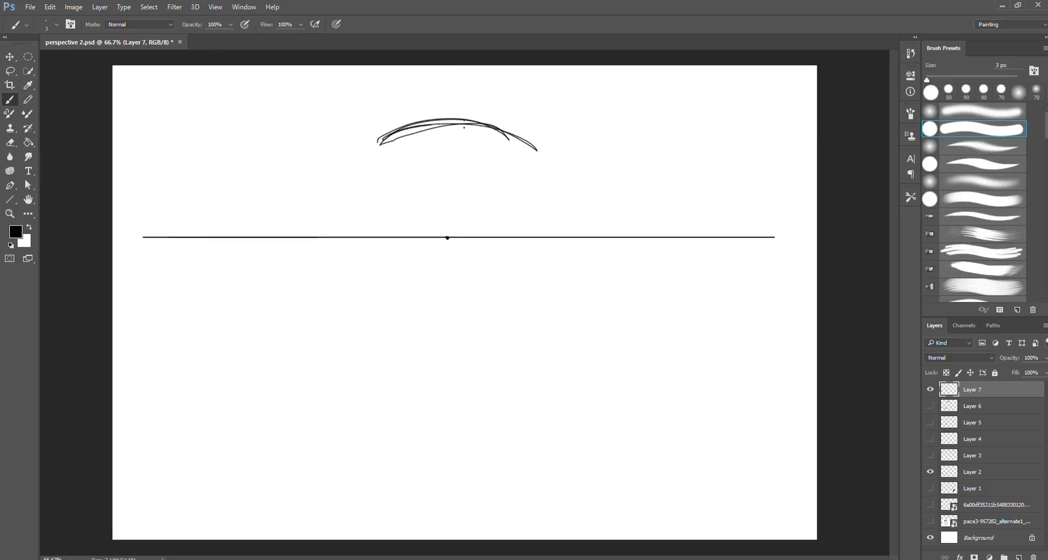
pyautogui.moveTo(535, 147)
pyautogui.mouseDown()
pyautogui.moveTo(542, 400)
pyautogui.moveTo(385, 436)
pyautogui.moveTo(523, 415)
pyautogui.moveTo(507, 418)
pyautogui.mouseUp()
pyautogui.moveTo(388, 403); pyautogui.dragTo(485, 424)
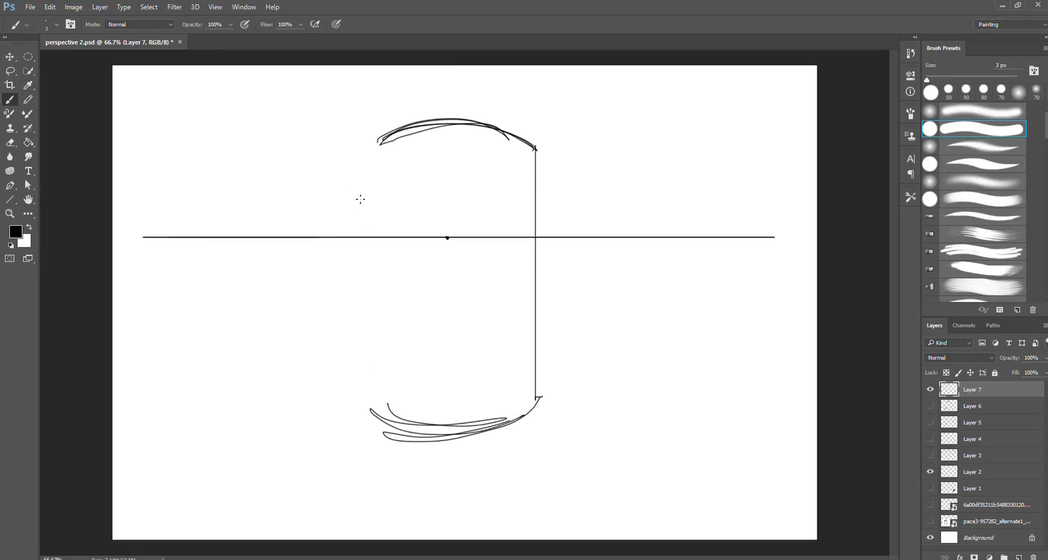
pyautogui.moveTo(370, 142)
pyautogui.mouseDown()
pyautogui.moveTo(380, 422)
pyautogui.moveTo(413, 130)
pyautogui.moveTo(391, 129)
pyautogui.moveTo(471, 115)
pyautogui.moveTo(516, 141)
pyautogui.moveTo(523, 133)
pyautogui.moveTo(486, 117)
pyautogui.mouseUp()
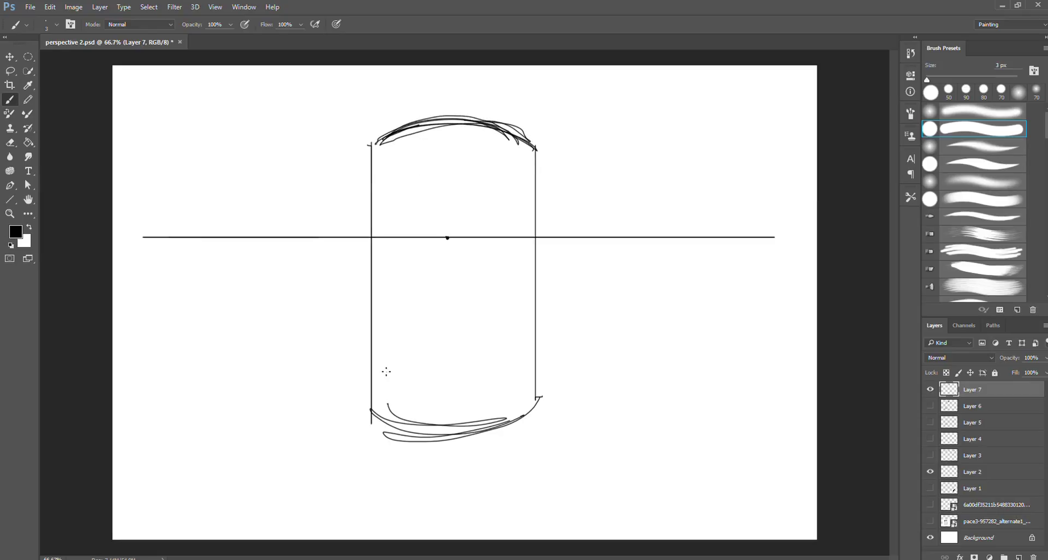
pyautogui.moveTo(457, 431)
pyautogui.mouseDown()
pyautogui.moveTo(529, 410)
pyautogui.moveTo(508, 427)
pyautogui.moveTo(444, 431)
pyautogui.mouseUp()
pyautogui.moveTo(497, 292)
pyautogui.mouseDown()
pyautogui.moveTo(506, 261)
pyautogui.moveTo(512, 293)
pyautogui.moveTo(498, 269)
pyautogui.moveTo(516, 282)
pyautogui.moveTo(500, 283)
pyautogui.moveTo(520, 268)
pyautogui.moveTo(504, 288)
pyautogui.moveTo(518, 271)
pyautogui.moveTo(507, 267)
pyautogui.moveTo(507, 290)
pyautogui.moveTo(508, 266)
pyautogui.moveTo(498, 278)
pyautogui.moveTo(508, 275)
pyautogui.moveTo(490, 262)
pyautogui.moveTo(537, 249)
pyautogui.moveTo(515, 298)
pyautogui.moveTo(532, 282)
pyautogui.moveTo(525, 293)
pyautogui.moveTo(385, 241)
pyautogui.mouseUp()
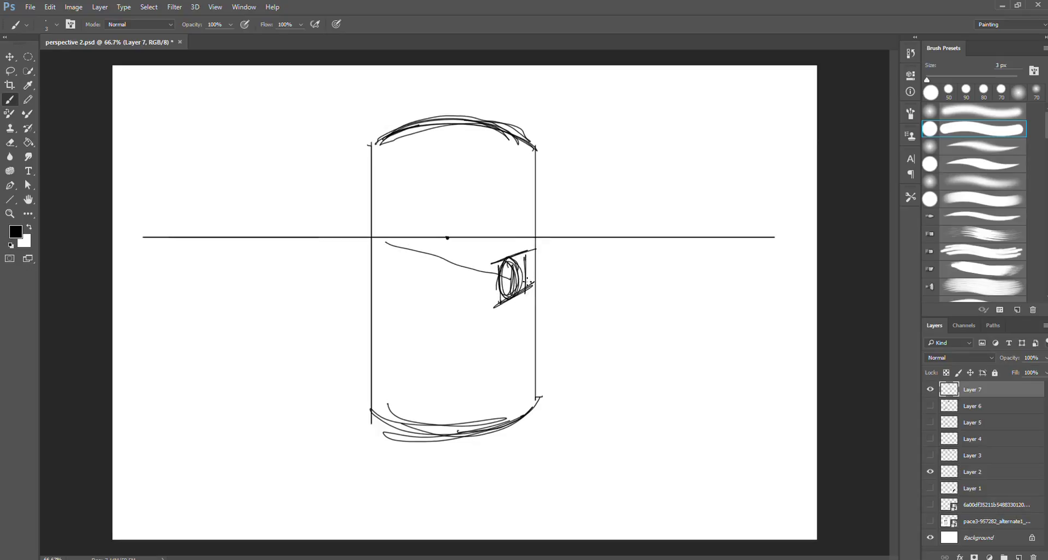
# Step: Draw a line from the small ellipse and sketch a small tube below it with a shaded end
pyautogui.moveTo(503, 277)
pyautogui.mouseDown()
pyautogui.moveTo(480, 274)
pyautogui.moveTo(505, 277)
pyautogui.mouseUp()
pyautogui.moveTo(503, 312)
pyautogui.mouseDown()
pyautogui.moveTo(504, 323)
pyautogui.moveTo(502, 309)
pyautogui.moveTo(581, 319)
pyautogui.moveTo(580, 332)
pyautogui.moveTo(552, 336)
pyautogui.mouseUp()
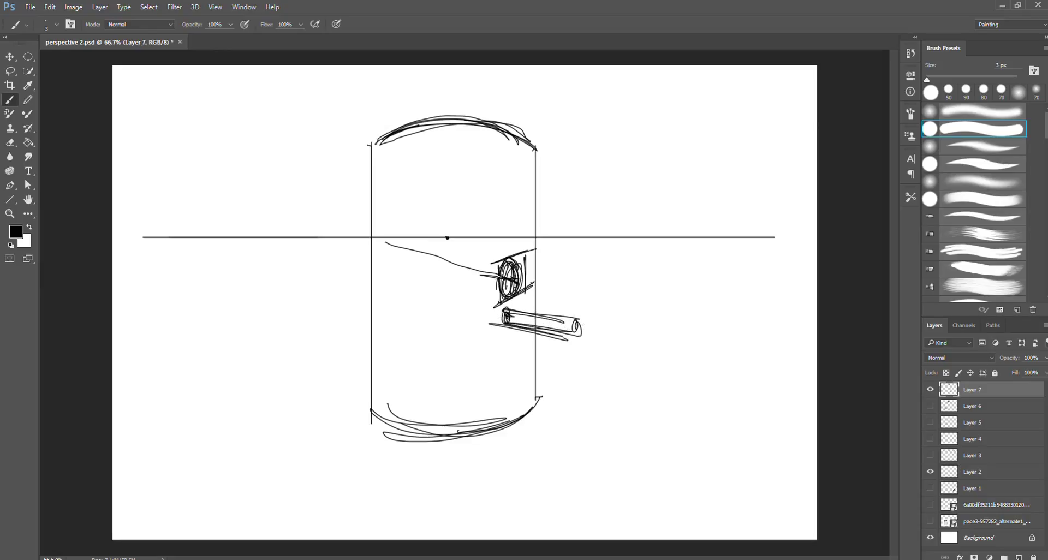
pyautogui.moveTo(494, 311)
pyautogui.mouseDown()
pyautogui.moveTo(568, 323)
pyautogui.moveTo(579, 330)
pyautogui.moveTo(571, 334)
pyautogui.moveTo(577, 322)
pyautogui.mouseUp()
# Step: Sketch a wide elliptical brim around the cylinder's top and a broad ring around its base
pyautogui.moveTo(365, 163)
pyautogui.mouseDown()
pyautogui.moveTo(318, 138)
pyautogui.moveTo(425, 102)
pyautogui.moveTo(557, 136)
pyautogui.moveTo(532, 169)
pyautogui.moveTo(582, 148)
pyautogui.moveTo(536, 116)
pyautogui.moveTo(393, 112)
pyautogui.moveTo(323, 133)
pyautogui.moveTo(398, 68)
pyautogui.mouseUp()
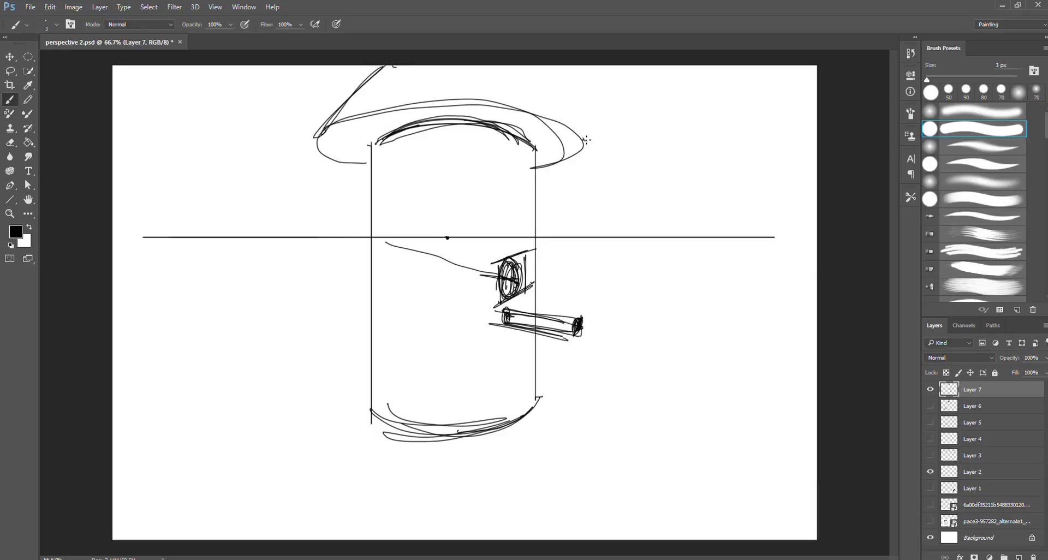
pyautogui.moveTo(585, 140); pyautogui.dragTo(582, 130)
pyautogui.moveTo(367, 404)
pyautogui.mouseDown()
pyautogui.moveTo(409, 439)
pyautogui.moveTo(539, 383)
pyautogui.moveTo(361, 413)
pyautogui.mouseUp()
pyautogui.moveTo(385, 66); pyautogui.dragTo(191, 86)
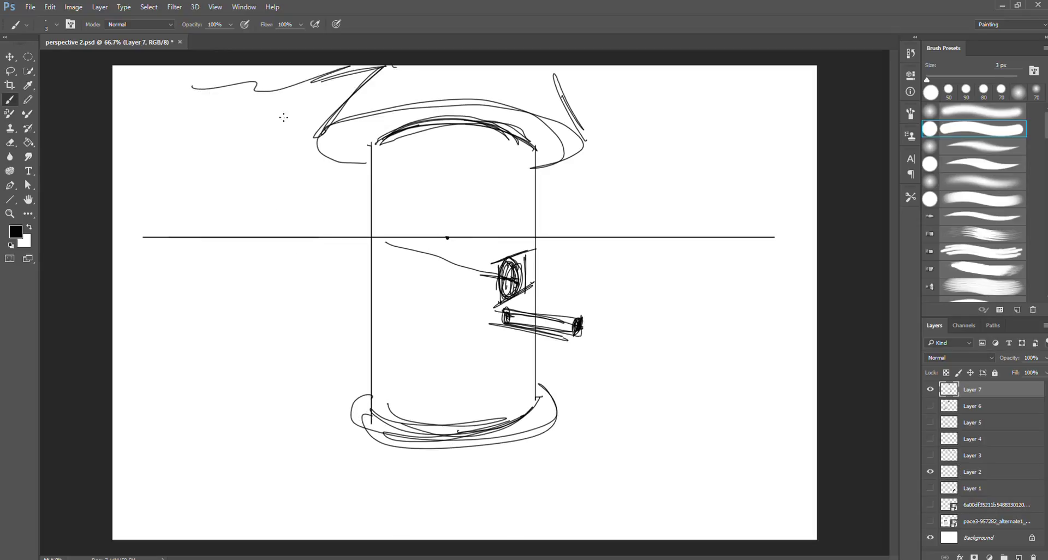
pyautogui.moveTo(561, 287)
pyautogui.mouseDown()
pyautogui.moveTo(570, 319)
pyautogui.moveTo(565, 270)
pyautogui.moveTo(544, 280)
pyautogui.moveTo(555, 273)
pyautogui.moveTo(576, 302)
pyautogui.moveTo(579, 315)
pyautogui.moveTo(563, 317)
pyautogui.mouseUp()
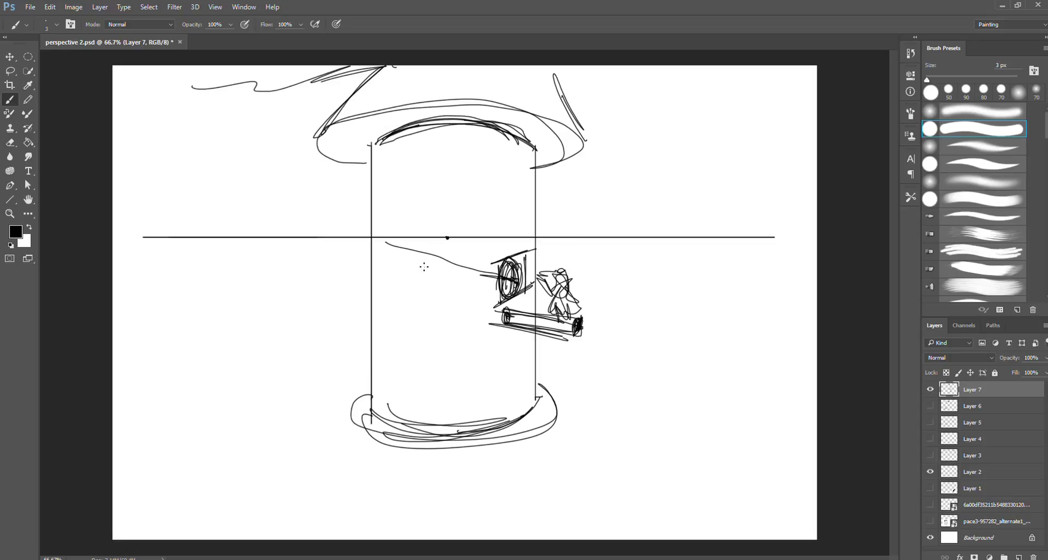
# Step: Sketch four small ellipses at different heights on the cylinder, adding an arrowhead by the horizon one
pyautogui.moveTo(419, 272)
pyautogui.mouseDown()
pyautogui.moveTo(408, 247)
pyautogui.moveTo(421, 255)
pyautogui.moveTo(415, 269)
pyautogui.moveTo(413, 246)
pyautogui.moveTo(425, 263)
pyautogui.moveTo(415, 266)
pyautogui.moveTo(419, 249)
pyautogui.moveTo(446, 235)
pyautogui.mouseUp()
pyautogui.moveTo(400, 192)
pyautogui.mouseDown()
pyautogui.moveTo(408, 224)
pyautogui.moveTo(394, 205)
pyautogui.moveTo(409, 201)
pyautogui.moveTo(406, 223)
pyautogui.moveTo(405, 194)
pyautogui.mouseUp()
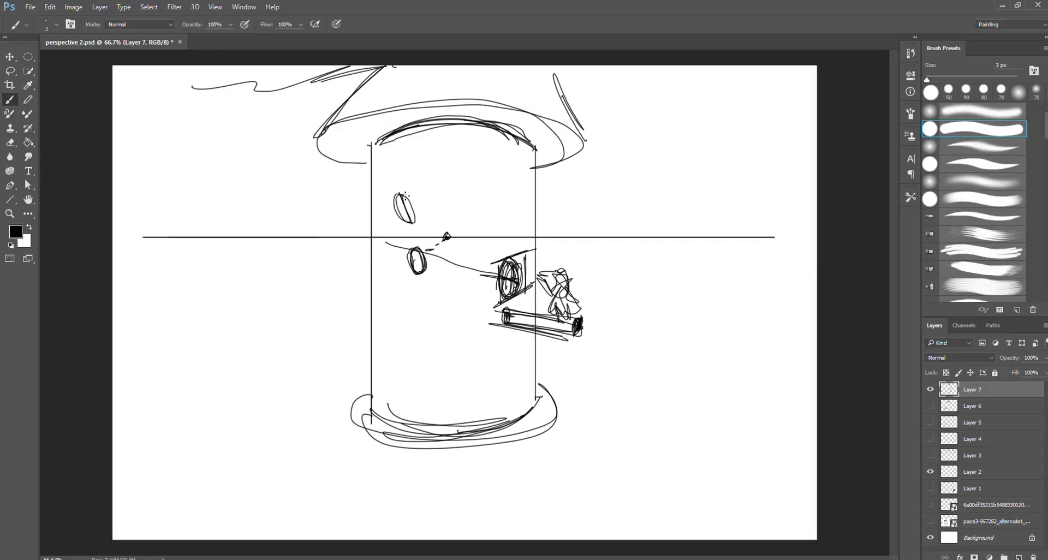
pyautogui.moveTo(386, 393)
pyautogui.mouseDown()
pyautogui.moveTo(377, 374)
pyautogui.moveTo(388, 366)
pyautogui.moveTo(397, 388)
pyautogui.moveTo(375, 365)
pyautogui.moveTo(391, 382)
pyautogui.moveTo(381, 383)
pyautogui.moveTo(391, 364)
pyautogui.moveTo(388, 393)
pyautogui.moveTo(388, 380)
pyautogui.moveTo(320, 331)
pyautogui.moveTo(397, 357)
pyautogui.mouseUp()
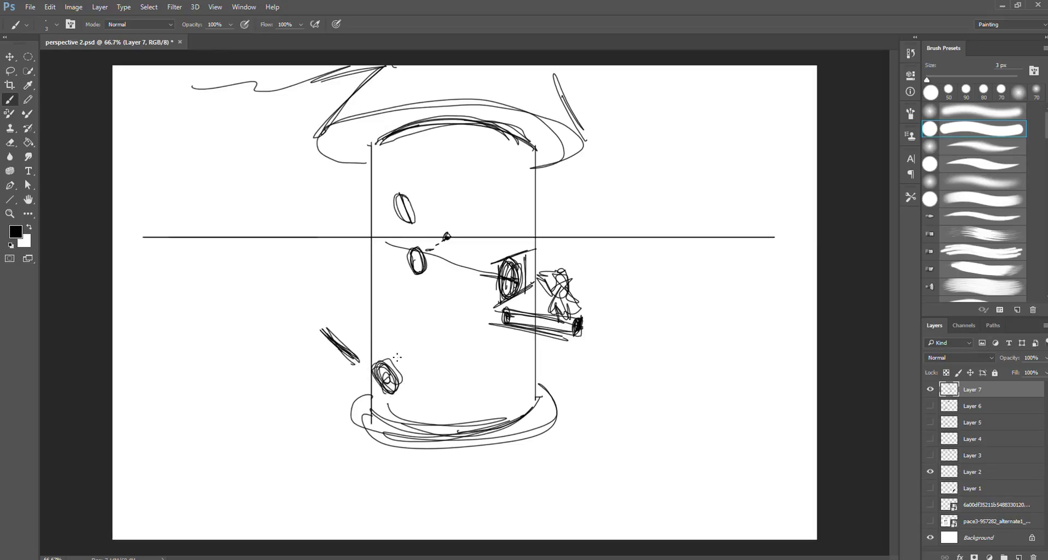
pyautogui.moveTo(502, 244)
pyautogui.mouseDown()
pyautogui.moveTo(506, 216)
pyautogui.moveTo(506, 250)
pyautogui.moveTo(506, 216)
pyautogui.moveTo(498, 239)
pyautogui.moveTo(514, 244)
pyautogui.moveTo(505, 228)
pyautogui.moveTo(456, 241)
pyautogui.moveTo(496, 227)
pyautogui.moveTo(467, 228)
pyautogui.moveTo(524, 230)
pyautogui.moveTo(459, 240)
pyautogui.moveTo(531, 229)
pyautogui.moveTo(508, 209)
pyautogui.mouseUp()
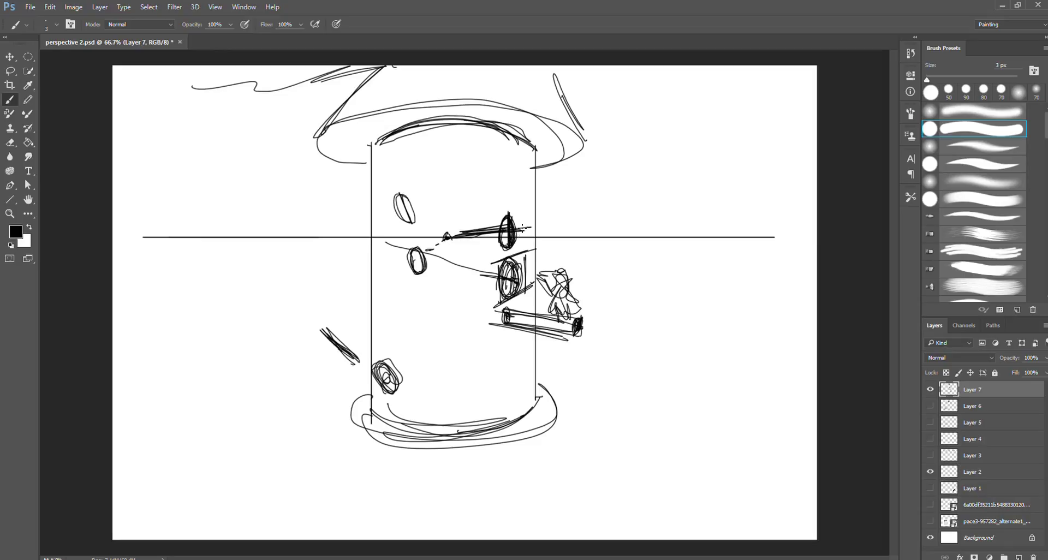
pyautogui.moveTo(523, 223)
pyautogui.mouseDown()
pyautogui.moveTo(538, 228)
pyautogui.moveTo(523, 234)
pyautogui.mouseUp()
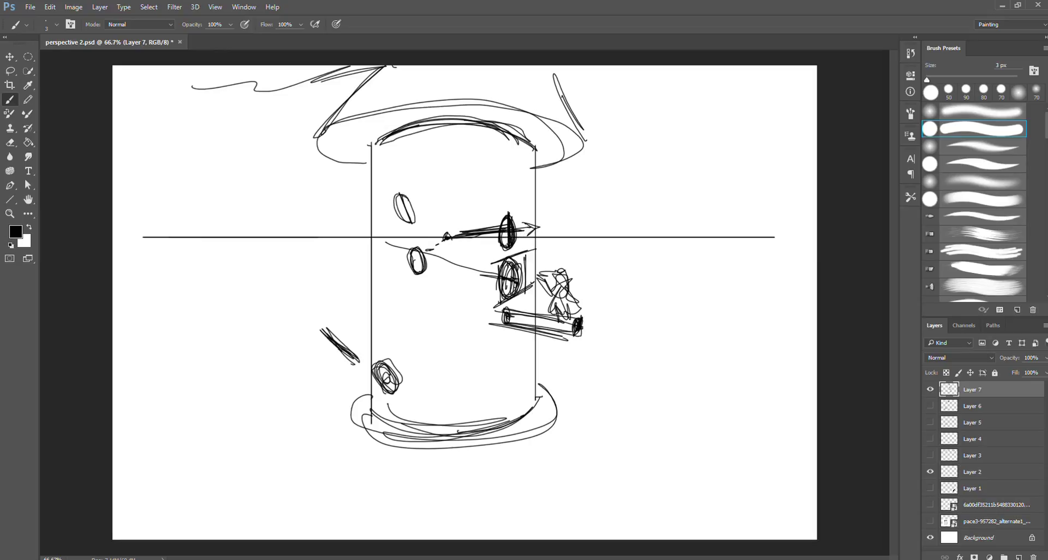